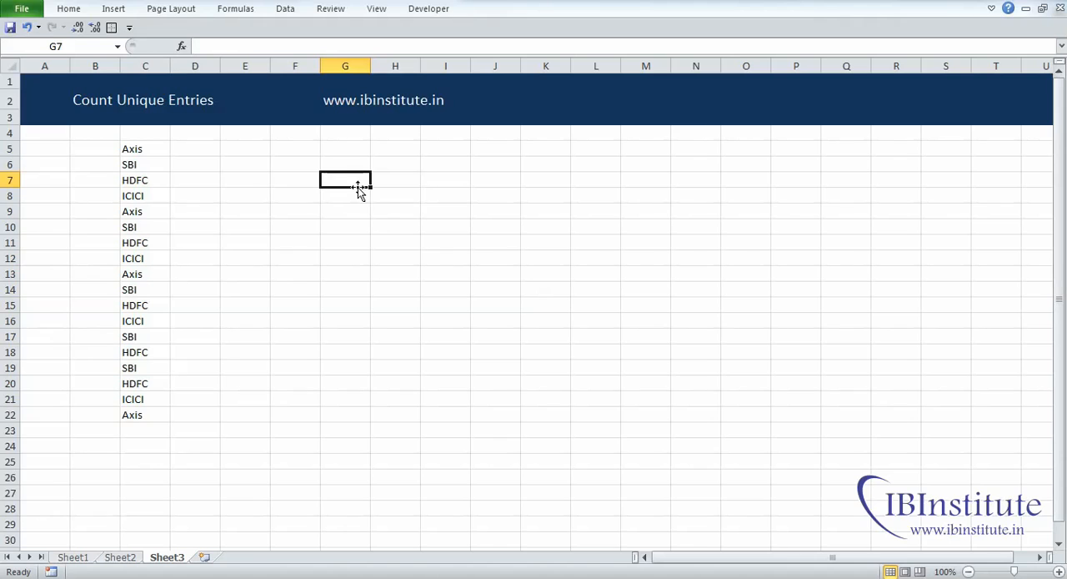
Step: Turn on filtering for the bank list in column C and view its distinct entries
left_click(140, 214)
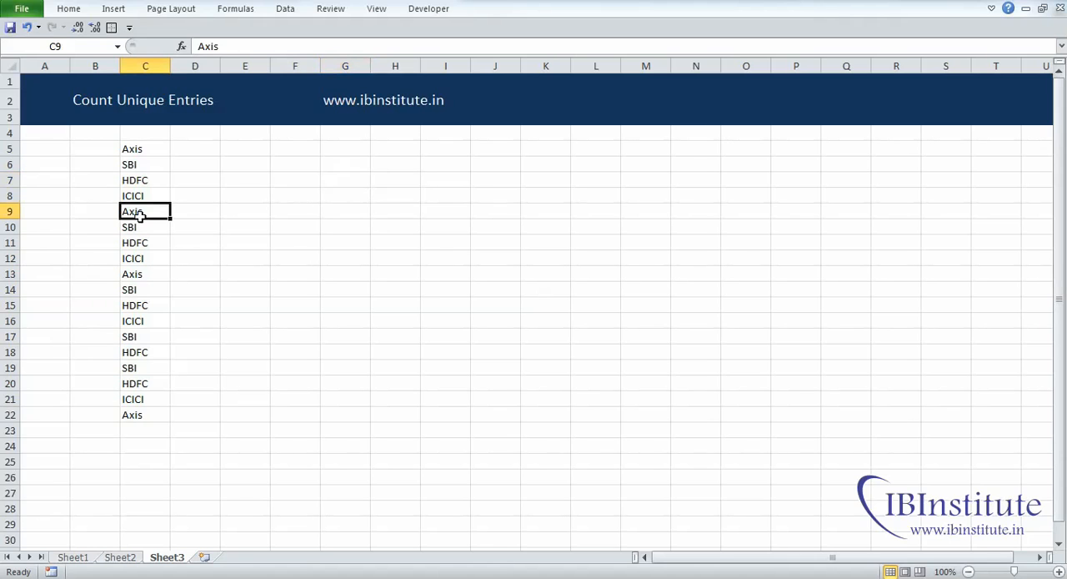
left_click(286, 10)
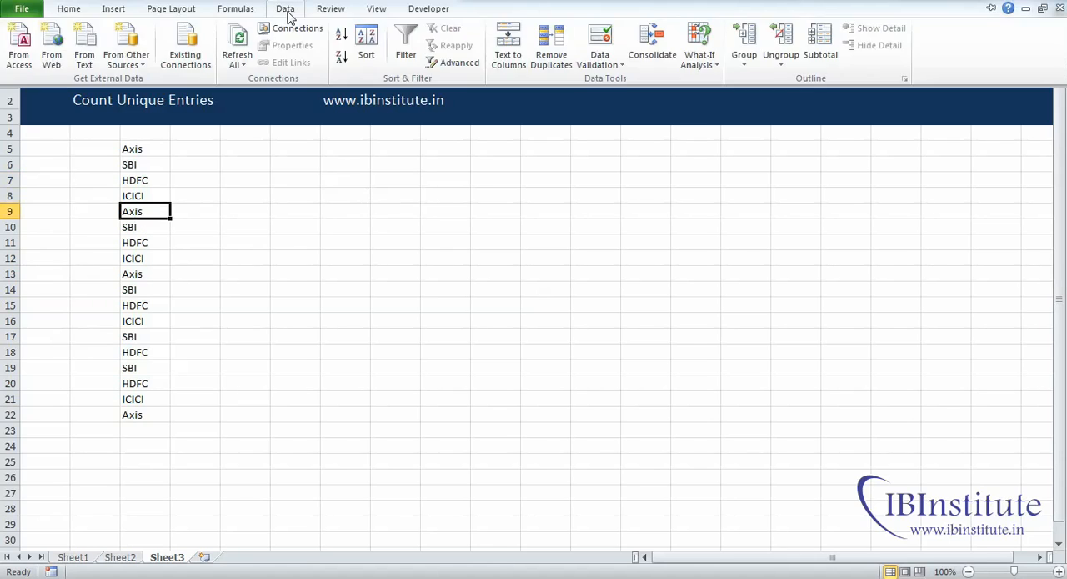
left_click(406, 47)
left_click(162, 148)
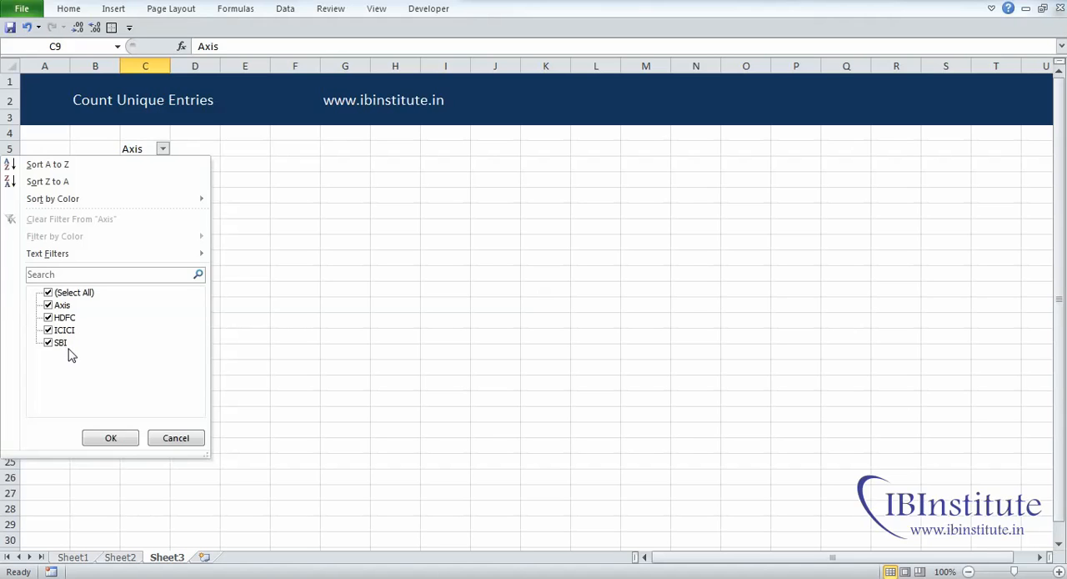
left_click(120, 438)
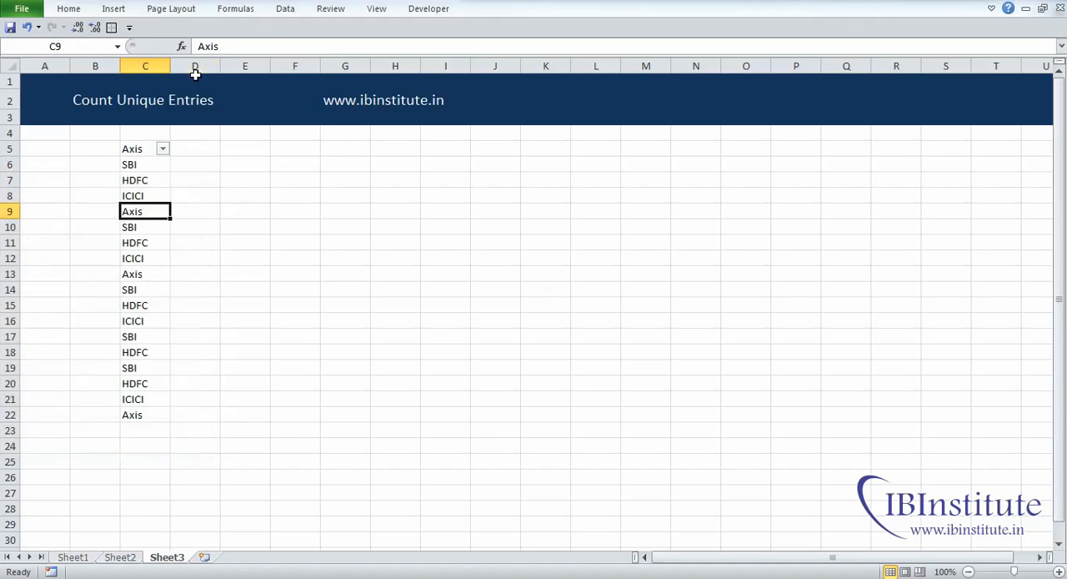
Step: Use Advanced Filter to copy only the unique records of C5:C22 to another location starting at G6
left_click(286, 9)
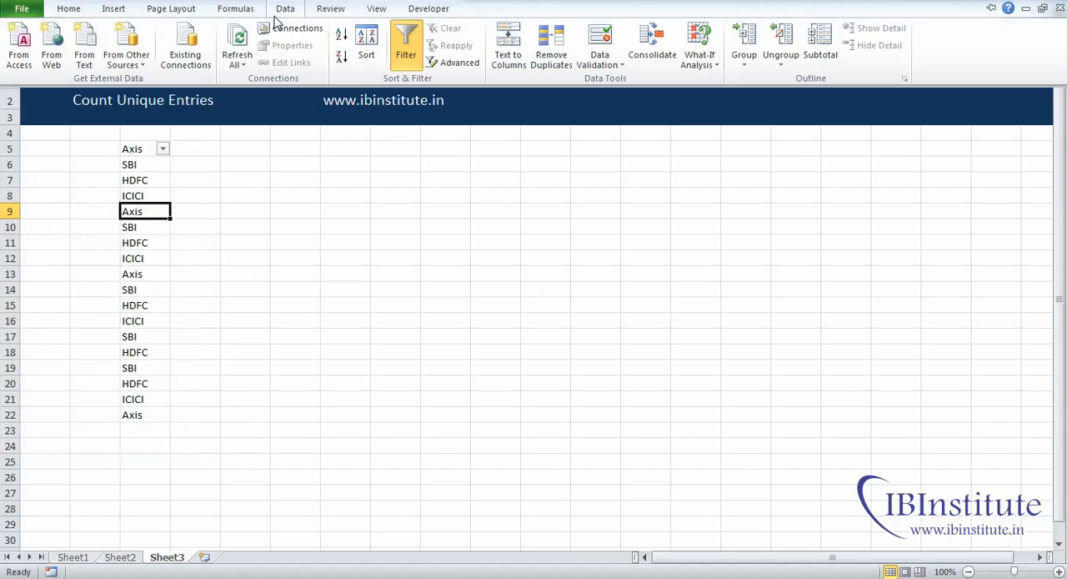
left_click(449, 66)
left_click_drag(571, 169, 467, 164)
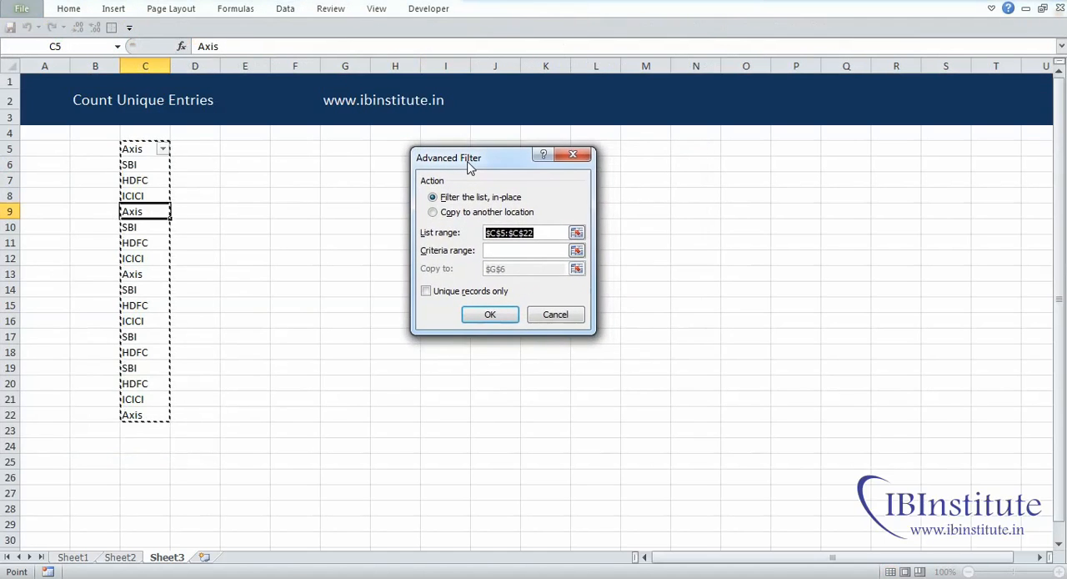
left_click(534, 233)
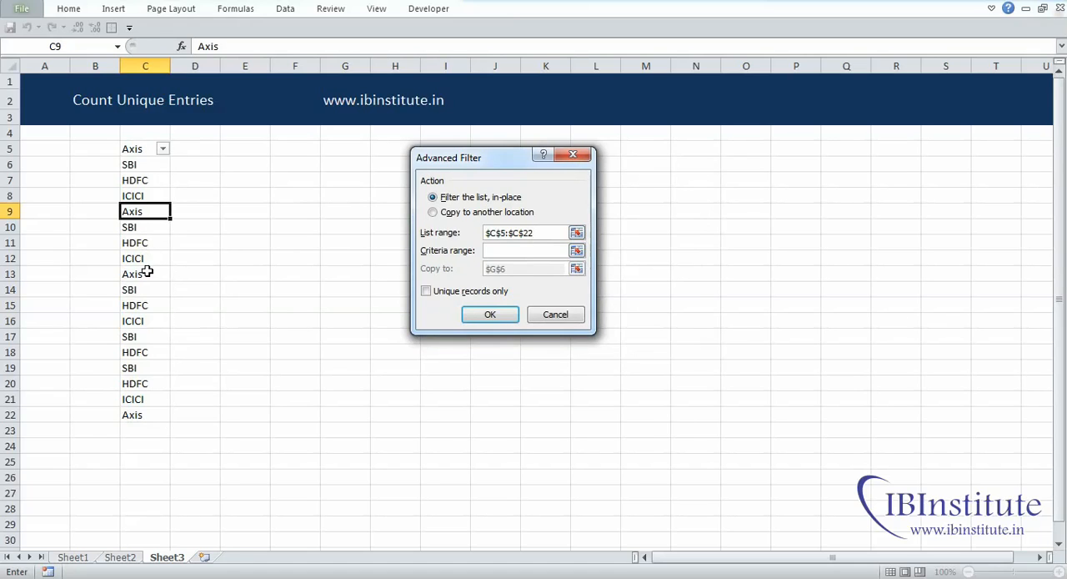
left_click(453, 214)
left_click(518, 272)
left_click_drag(517, 271, 474, 268)
left_click(347, 164)
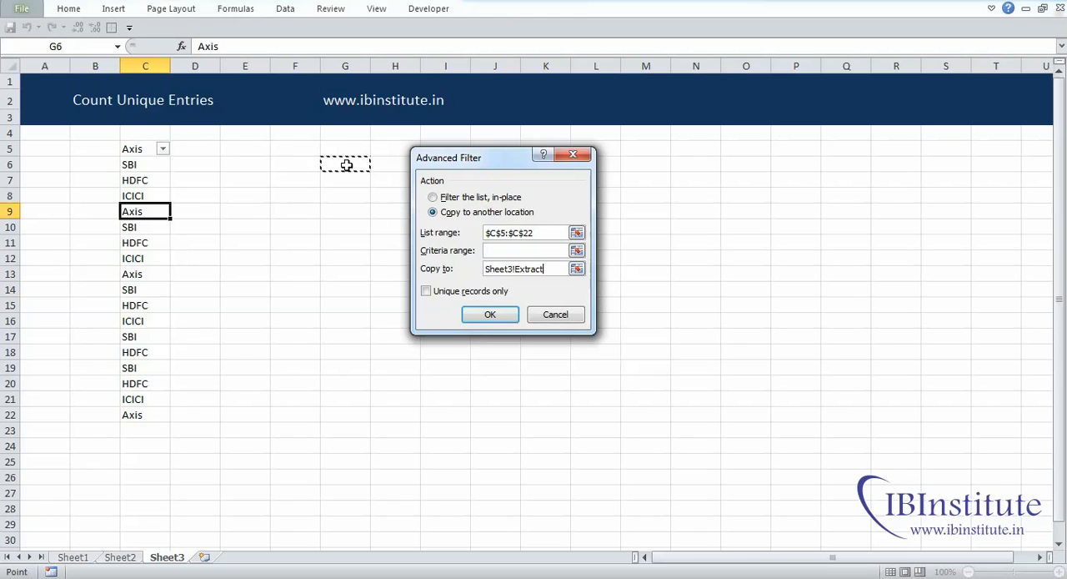
left_click(448, 296)
left_click(484, 315)
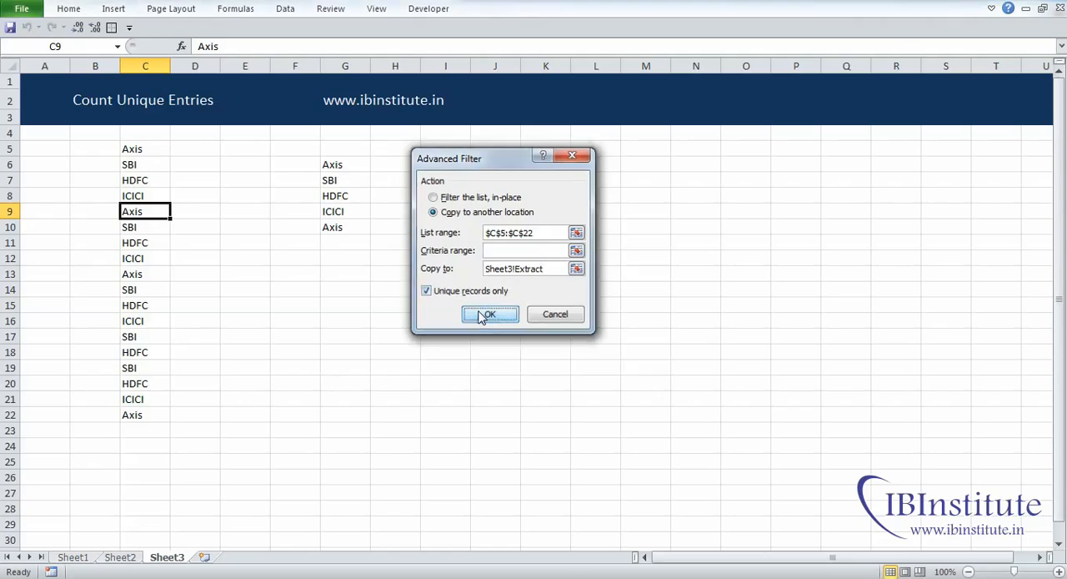
Step: Compare the extracted list in G6:G10 with the source entries in column C, treating C5 as its header
left_click(357, 266)
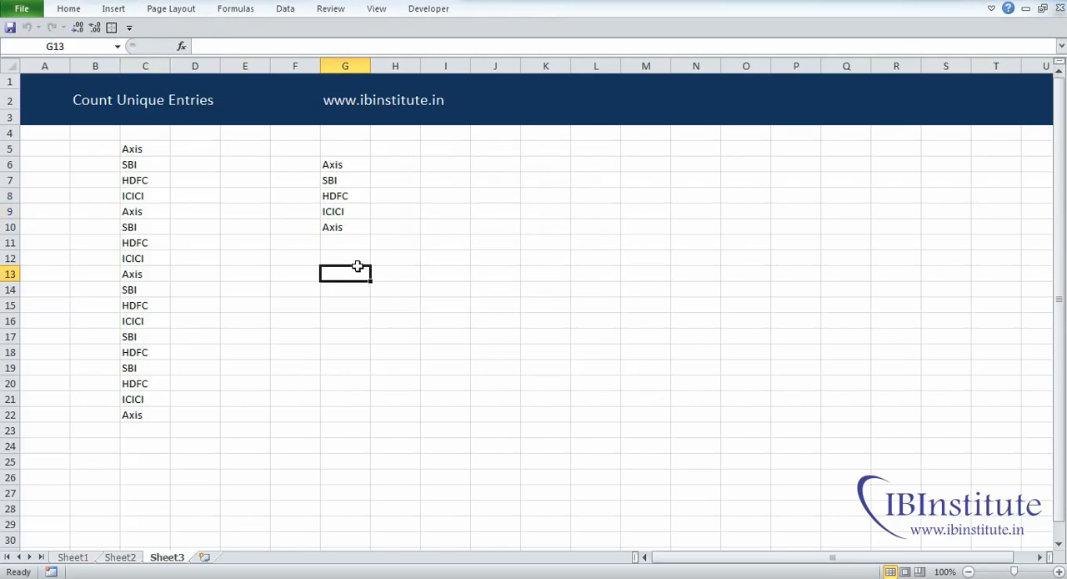
left_click_drag(345, 164, 348, 222)
left_click_drag(345, 165, 355, 227)
left_click(348, 173)
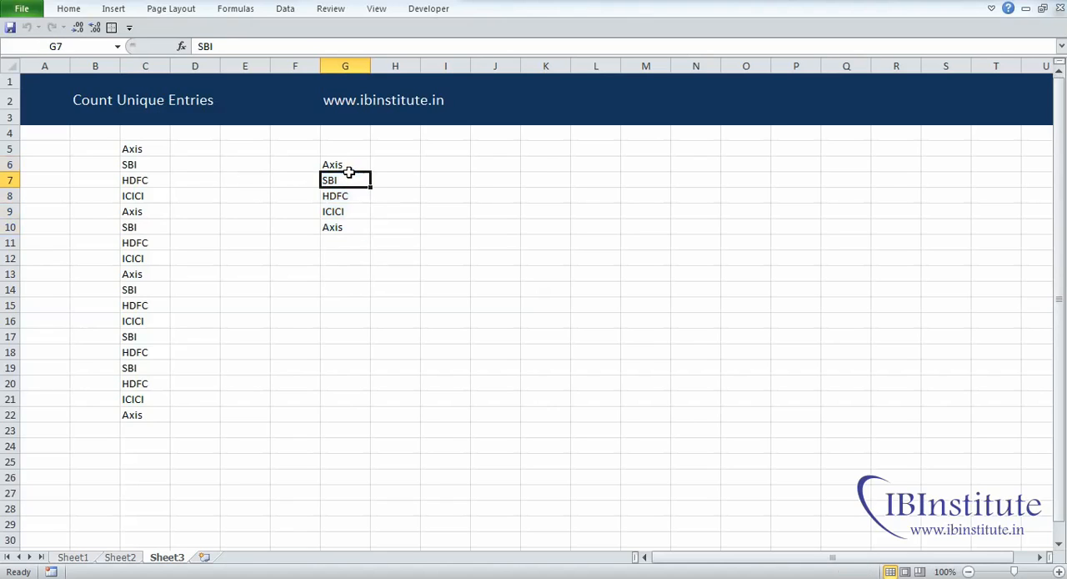
left_click(338, 161)
left_click(136, 151)
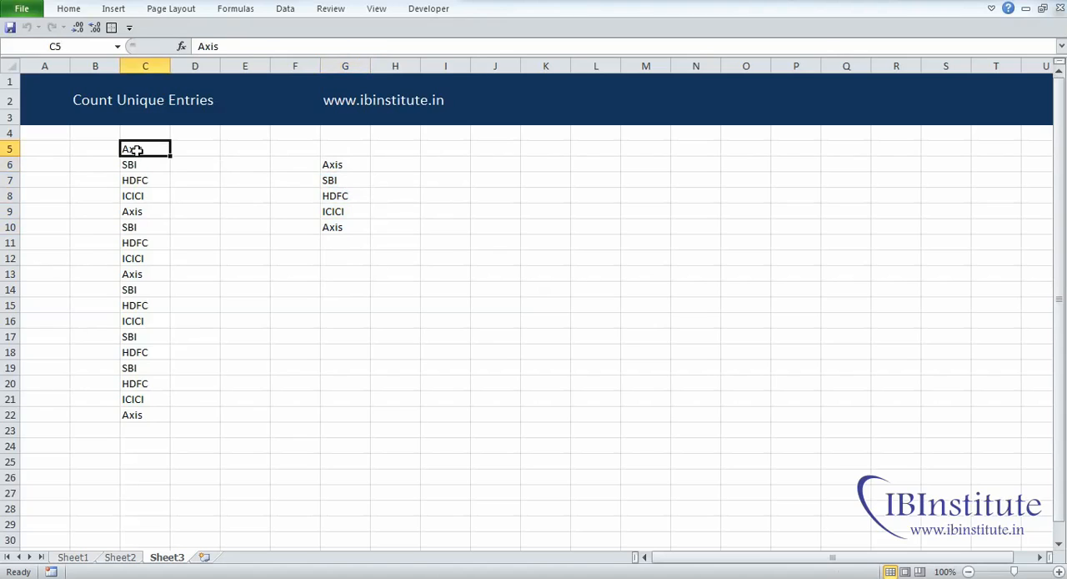
left_click_drag(136, 163, 138, 328)
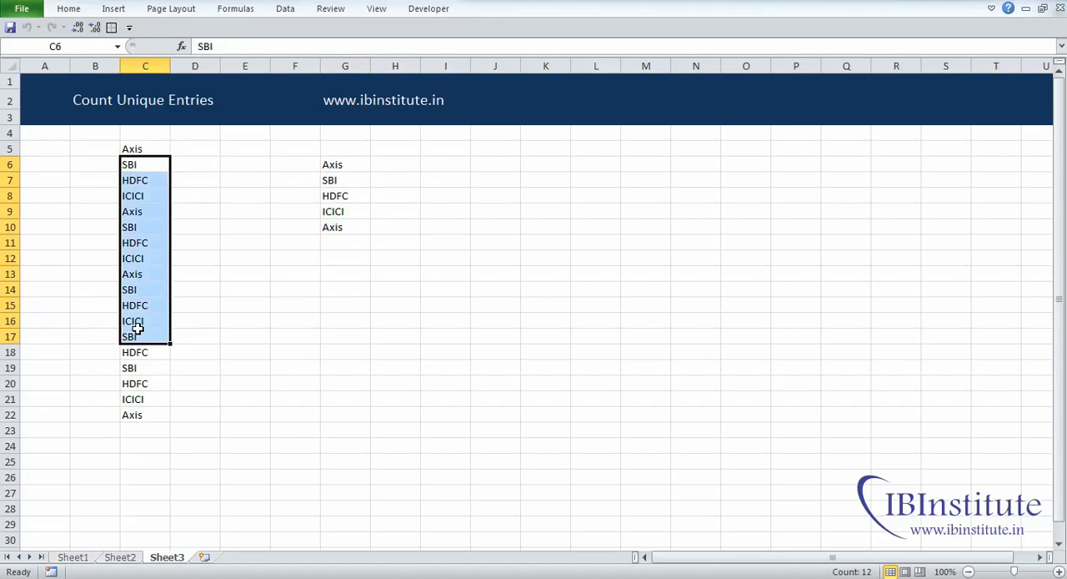
Step: Clear the first Axis entry in G6 and select the remaining extracted names in G7:G10
key("ctrl+Right")
key("Delete")
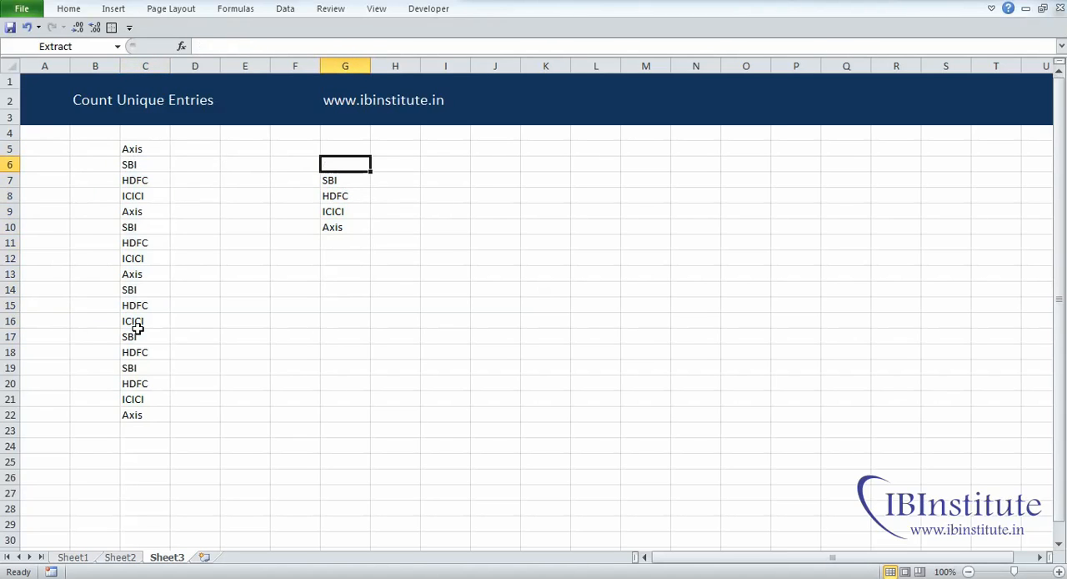
key("Down")
key("ctrl+shift+Down")
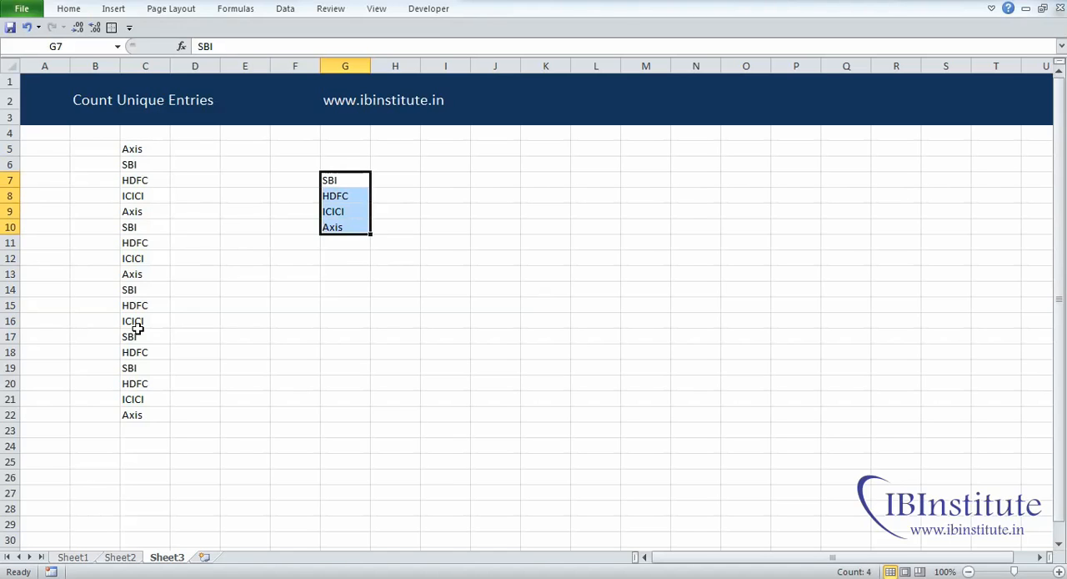
Step: Enter =COUNTA(G7:G10) in G12 to count the extracted unique names
key("Down")
key("Down")
key("Down")
key("Down")
key("Down")
type("=coun")
key("Down")
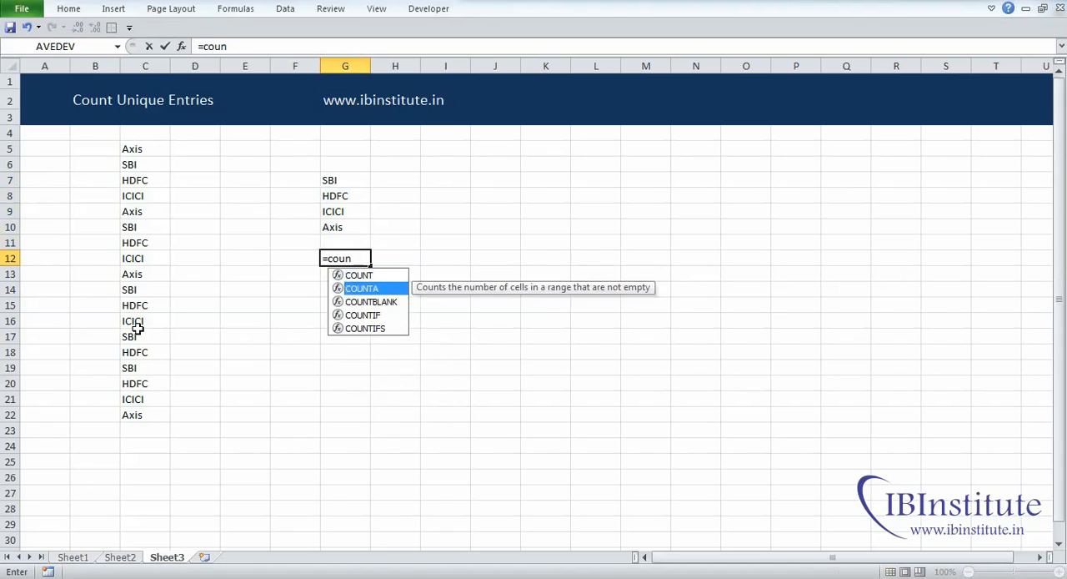
key("Tab")
key("Up")
key("Up")
key("Up")
key("Up")
key("Up")
key("ctrl+shift+Down")
type(")")
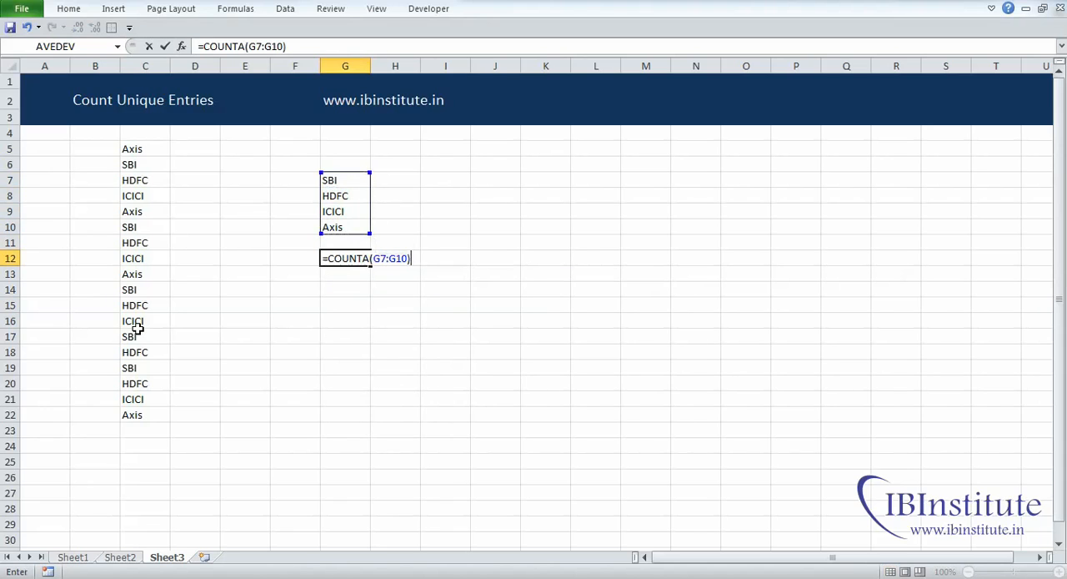
key("Return")
Step: Clear the extracted names and the count formula from G7:G12
key("Up")
key("ctrl+Up")
key("ctrl+Up")
key("ctrl+shift+Down")
key("shift+Down")
key("shift+Down")
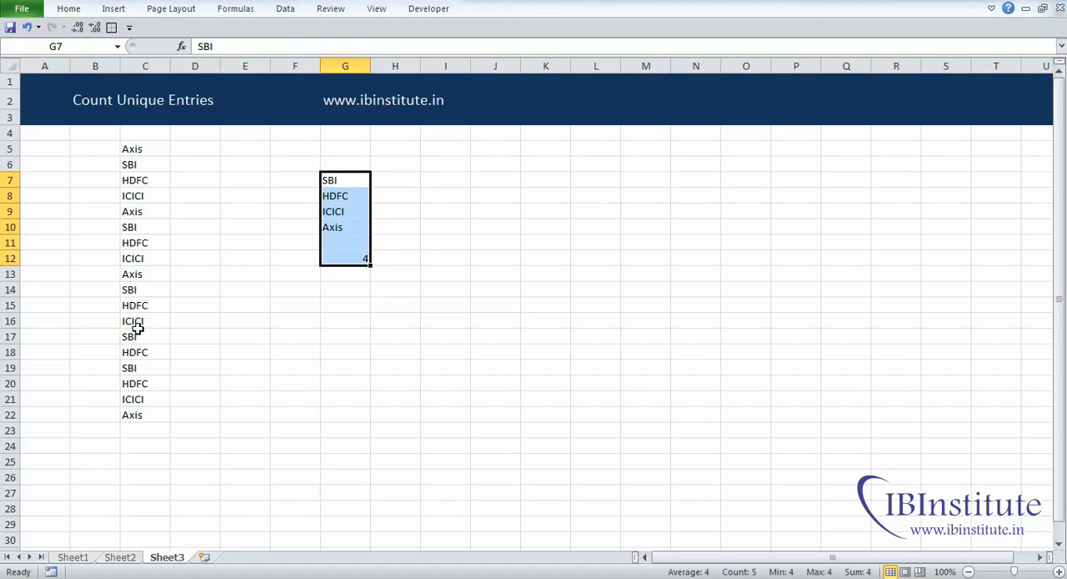
key("Delete")
Step: Start a COUNTIF formula in E5 with the absolute range $C$5:$C$22
key("Left")
key("Left")
key("Left")
key("Left")
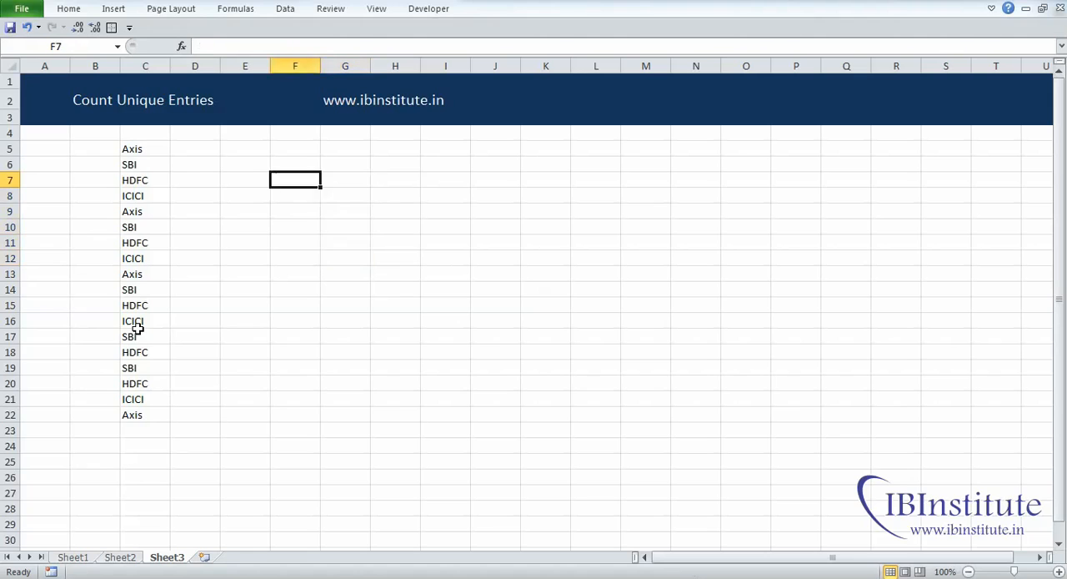
key("ctrl+Up")
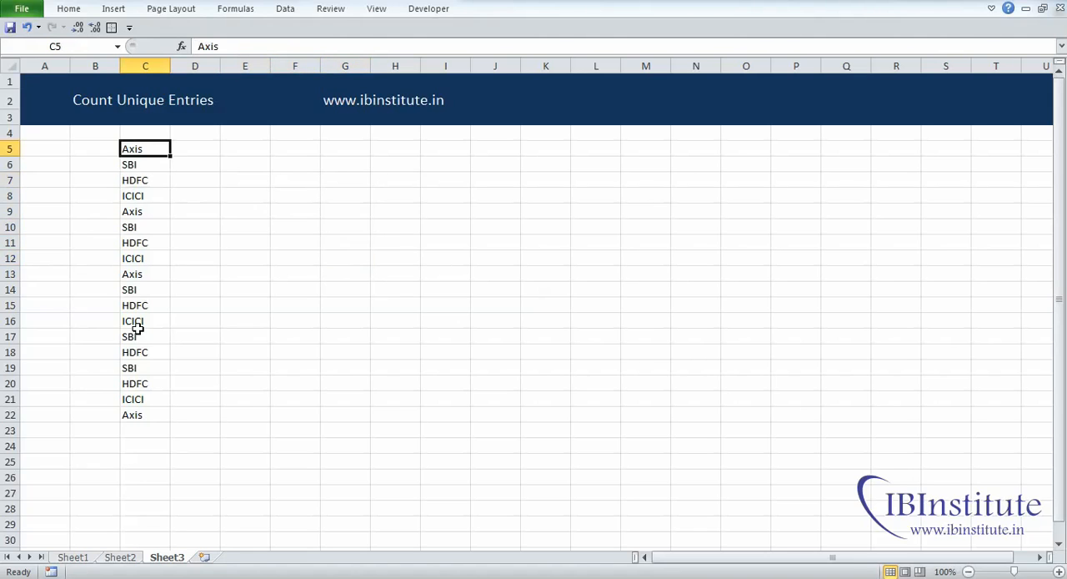
key("ctrl+shift+Down")
key("Right")
key("Right")
type("=coun")
key("Down")
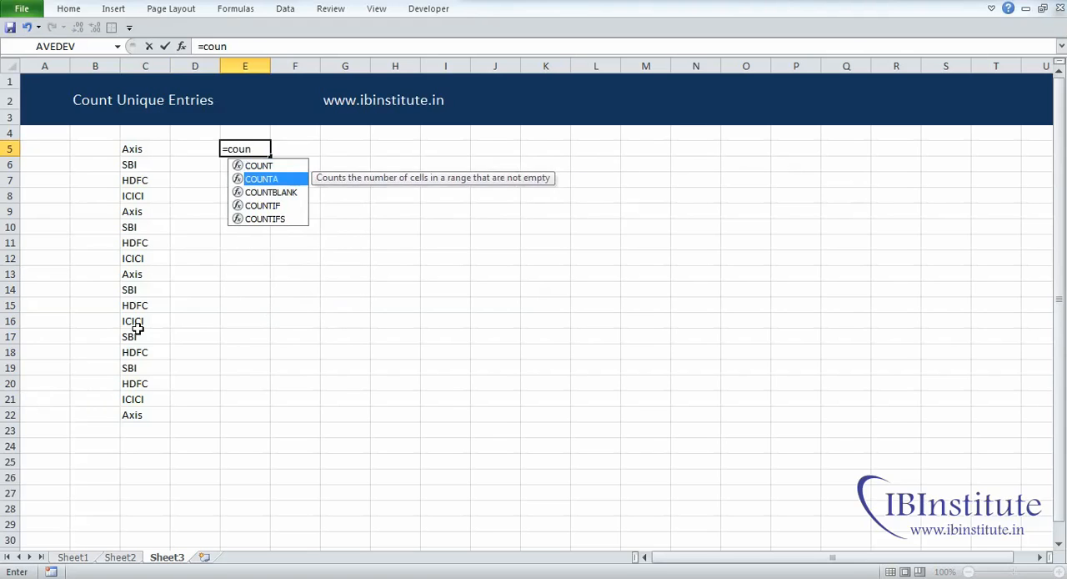
key("Down")
key("Down")
key("Tab")
key("Left")
key("Left")
key("ctrl+shift+Down")
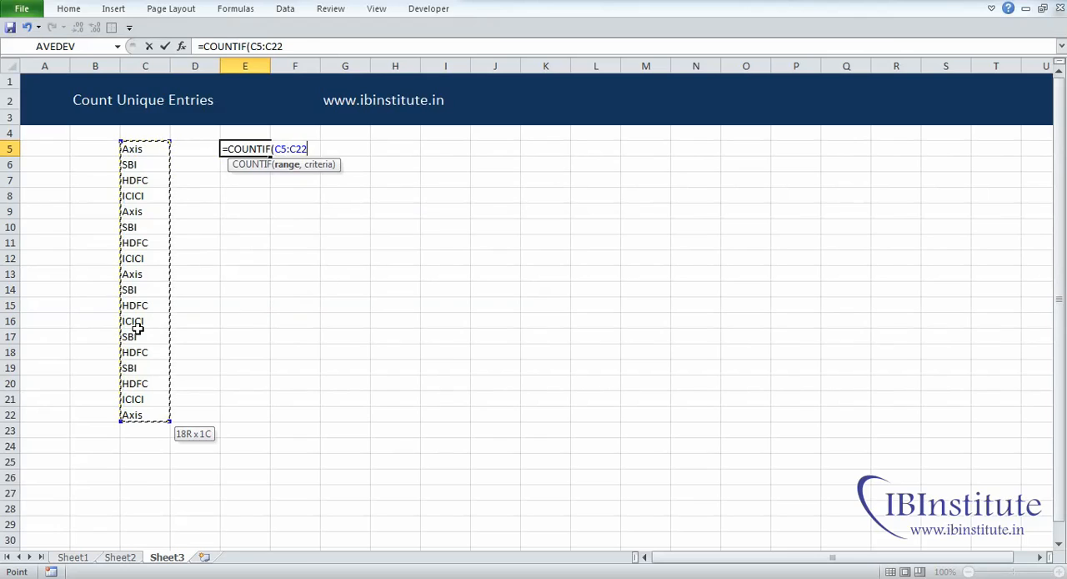
key("F4")
type(",")
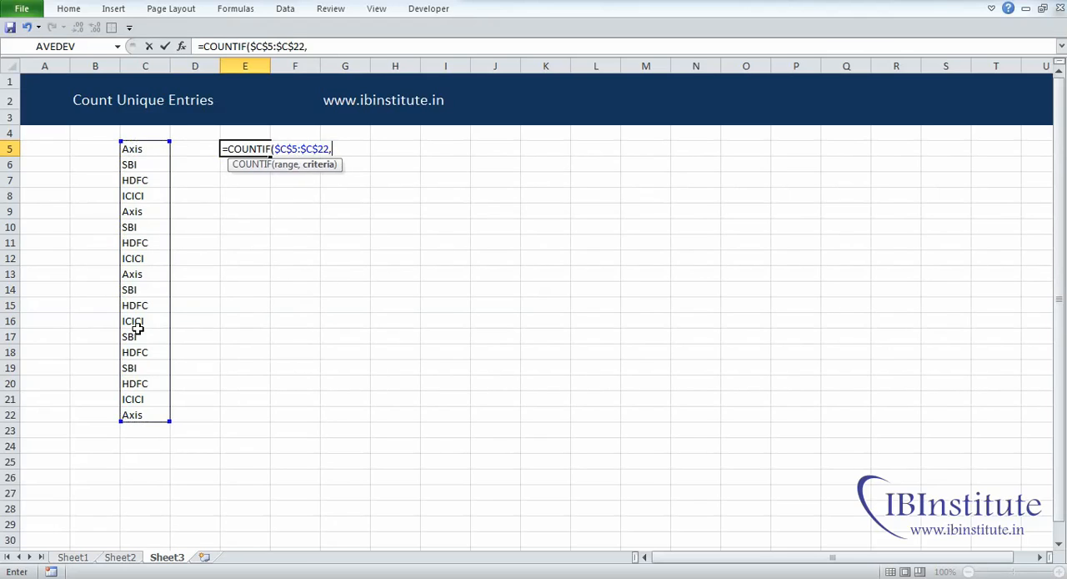
Step: Complete the E5 formula with C5 as the criterion, giving =COUNTIF($C$5:$C$22,C5)
key("Left")
key("Left")
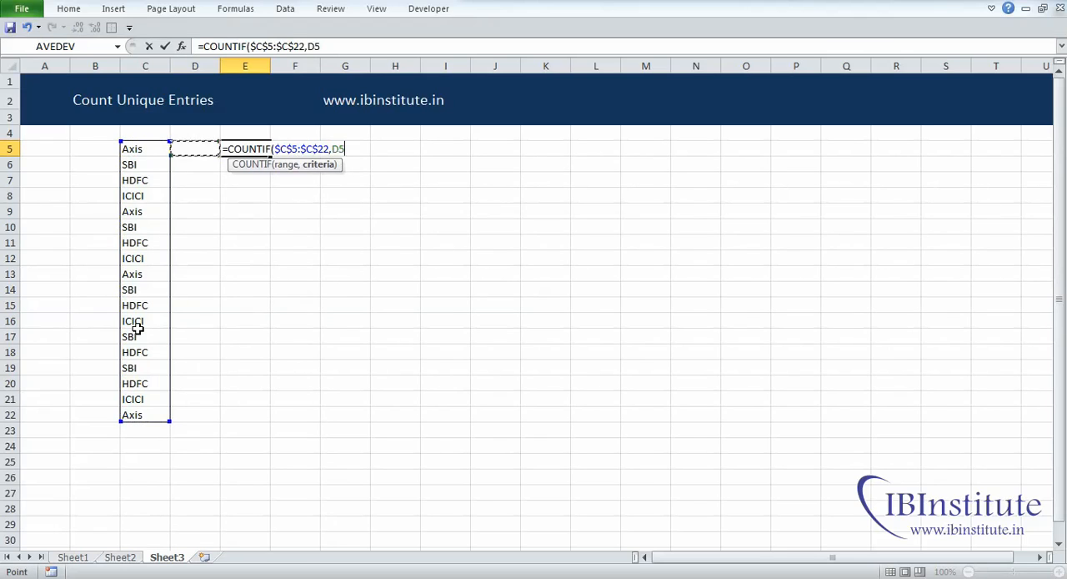
type(")")
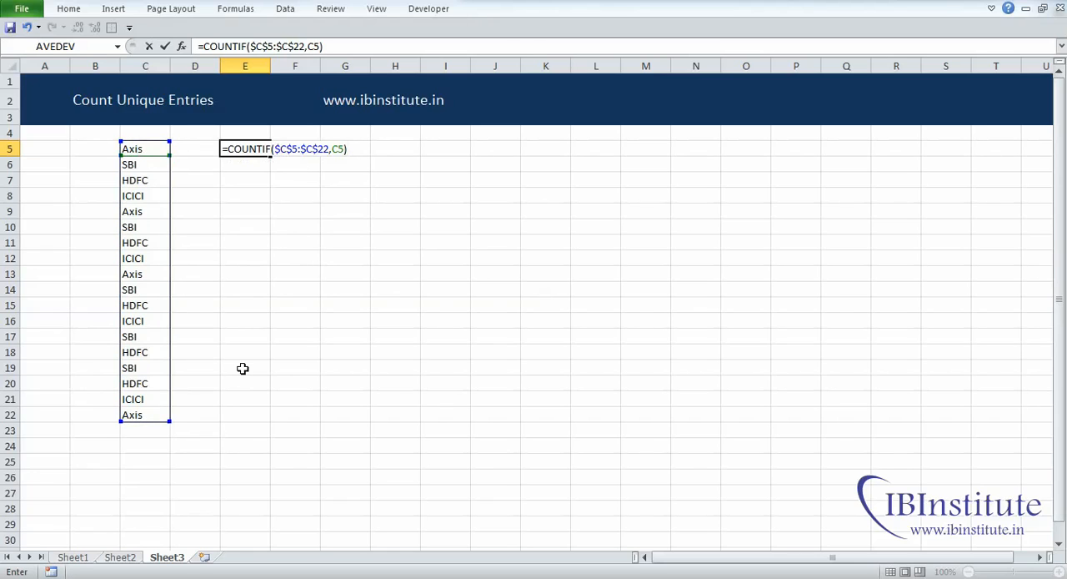
key("Return")
key("Up")
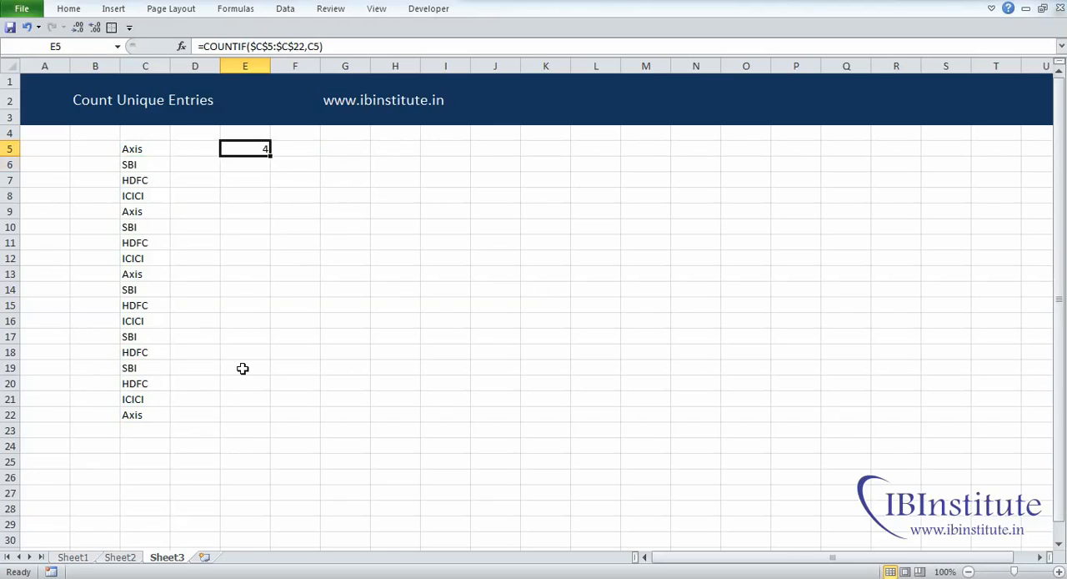
Step: Copy the COUNTIF formula from E5 to E6 and check it against the entry in C6
key("ctrl+c")
key("Down")
key("Return")
key("Left")
key("Left")
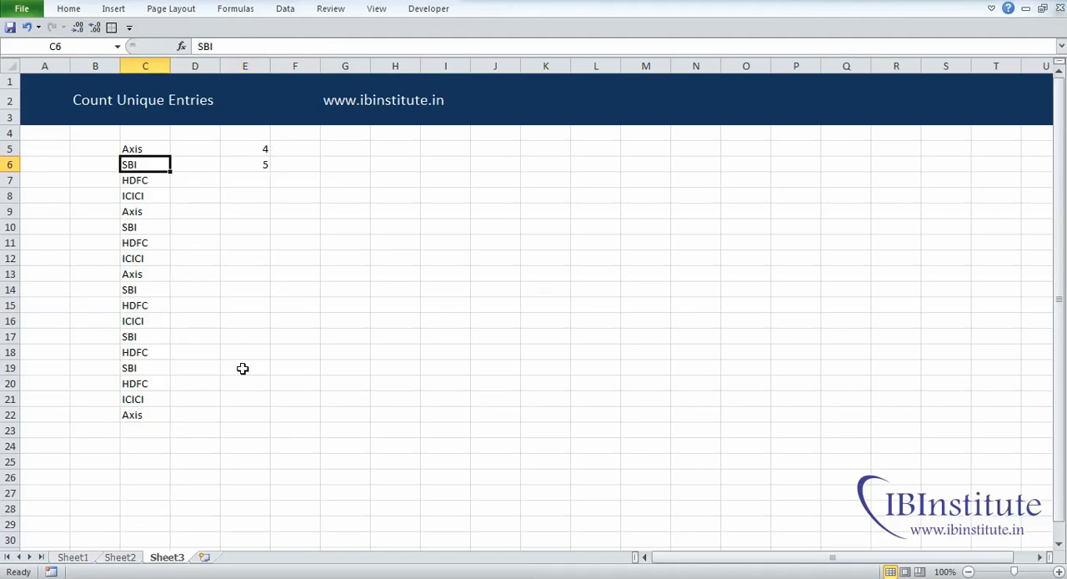
Step: Copy the COUNTIF formula from E6 down to E7:E22
key("Right")
key("Right")
key("ctrl+c")
key("Down")
key("shift+Down")
key("shift+Down")
key("shift+Down")
key("shift+Down")
key("shift+Down")
key("shift+Down")
key("shift+Down")
key("shift+Down")
key("shift+Down")
key("shift+Down")
key("shift+Down")
key("shift+Down")
key("shift+Down")
key("shift+Down")
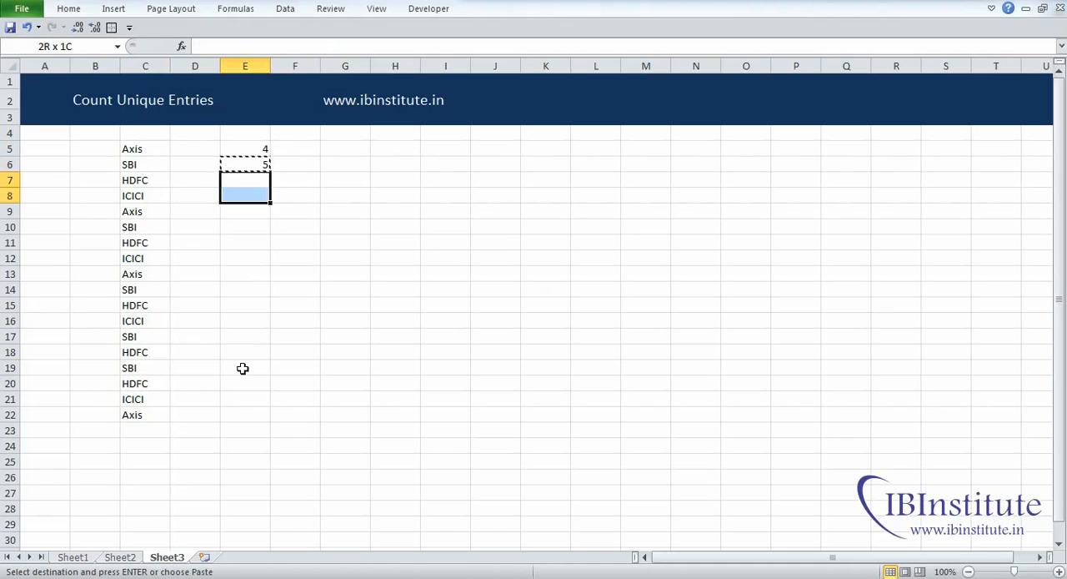
key("shift+Down")
key("Return")
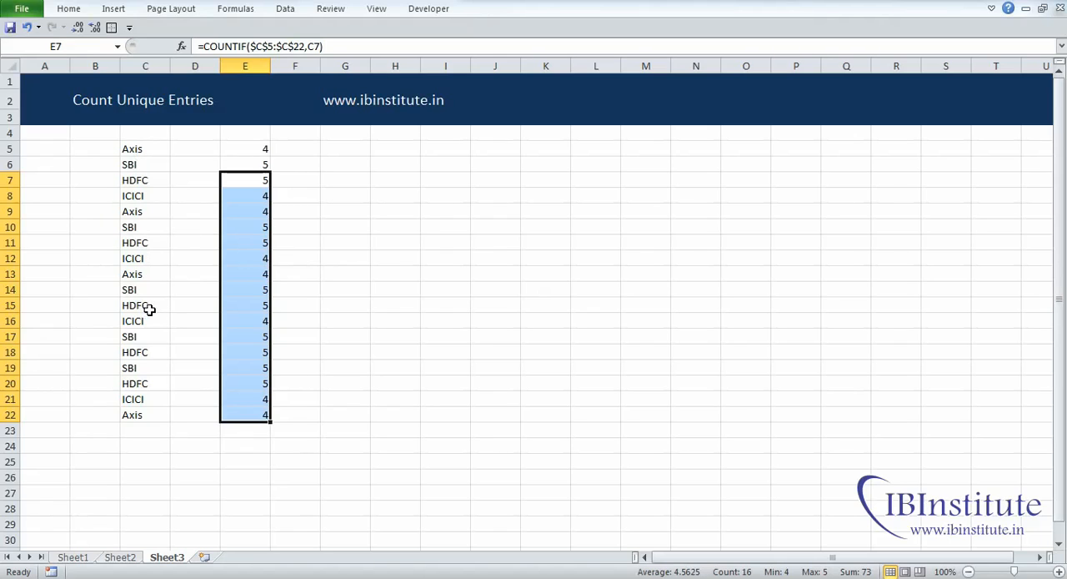
Step: Compare the COUNTIF results in column E for the repeated Axis and SBI entries
left_click(251, 148)
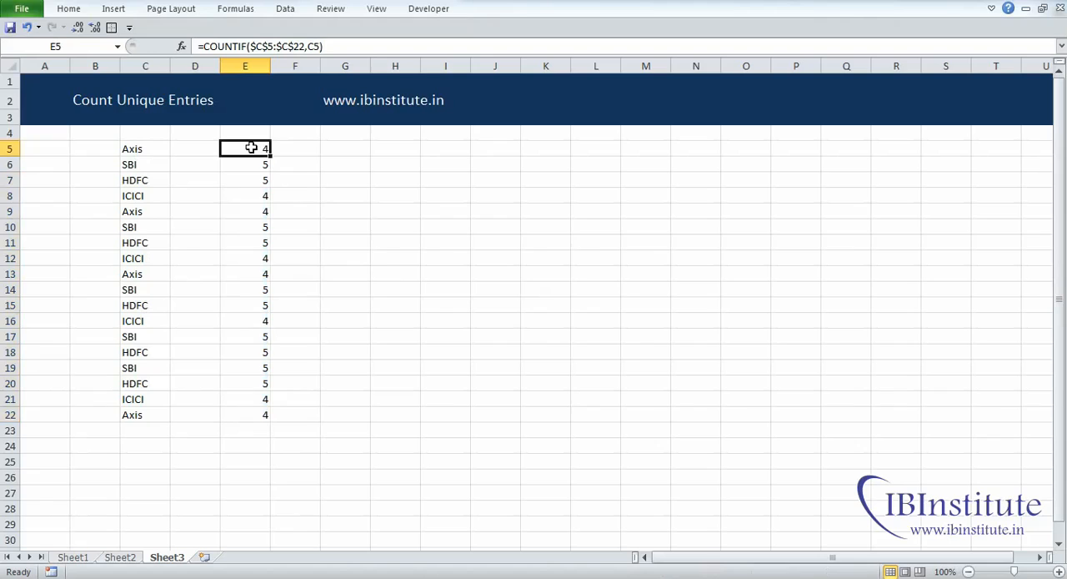
left_click(246, 208)
left_click(254, 287)
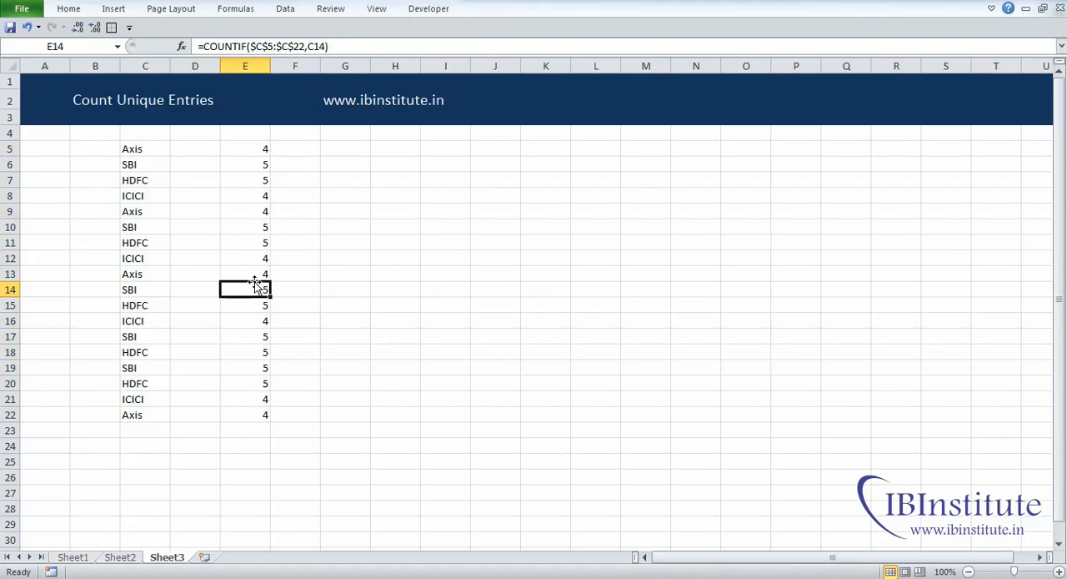
left_click(259, 274)
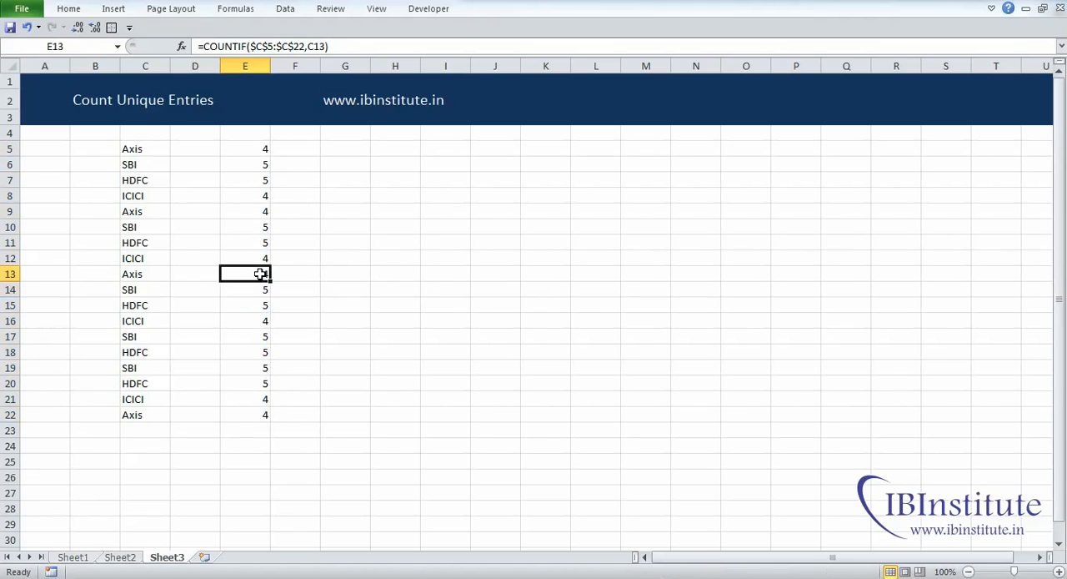
left_click(258, 169)
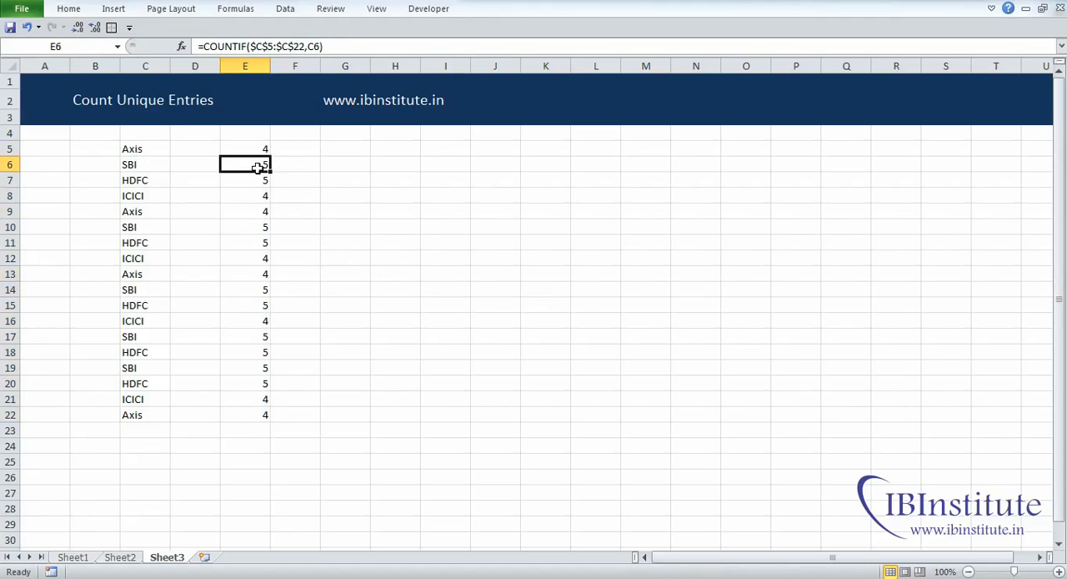
left_click(254, 229)
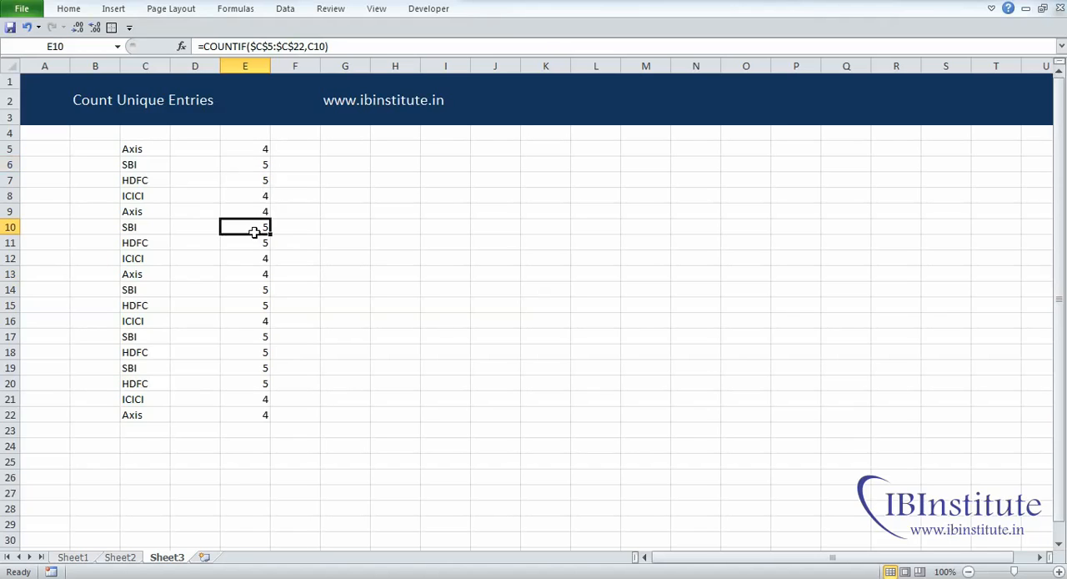
left_click(255, 334)
key("ctrl+Up")
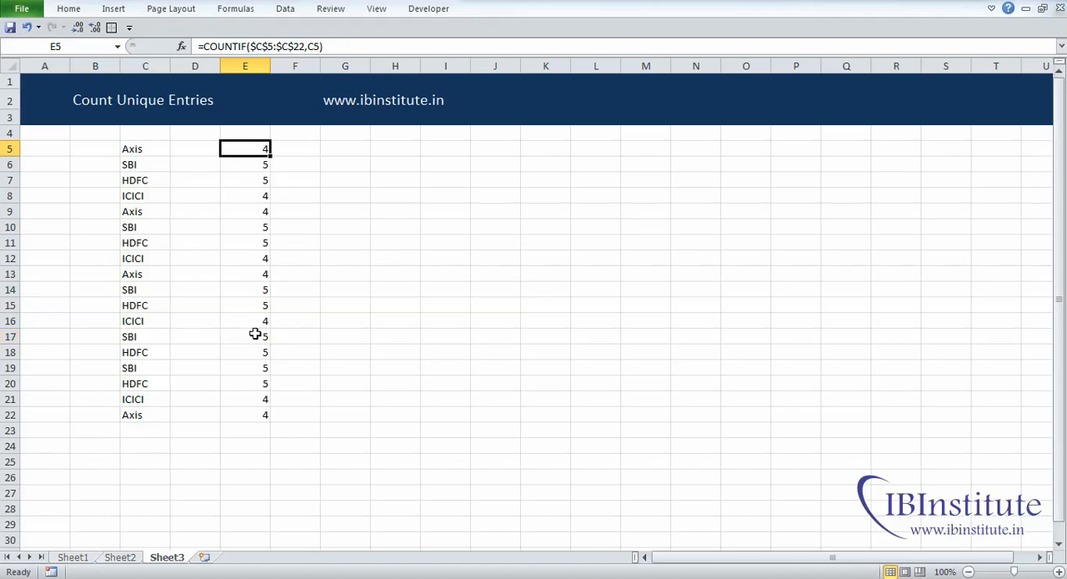
Step: Edit the formula in E5 to take the reciprocal of the count, giving =1/COUNTIF($C$5:$C$22,C5)
key("ctrl+shift+Down")
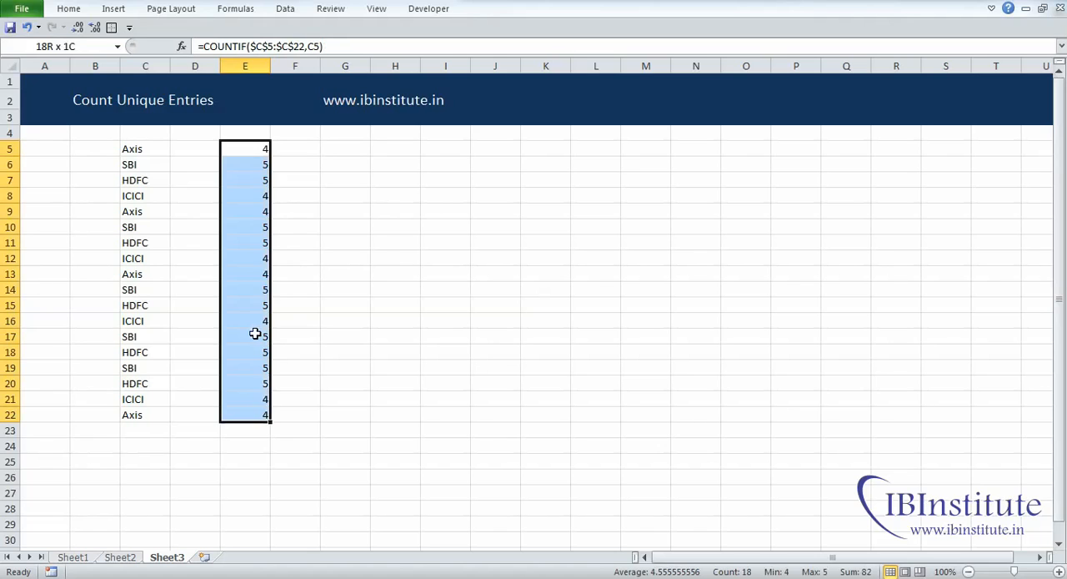
key("Down")
key("Up")
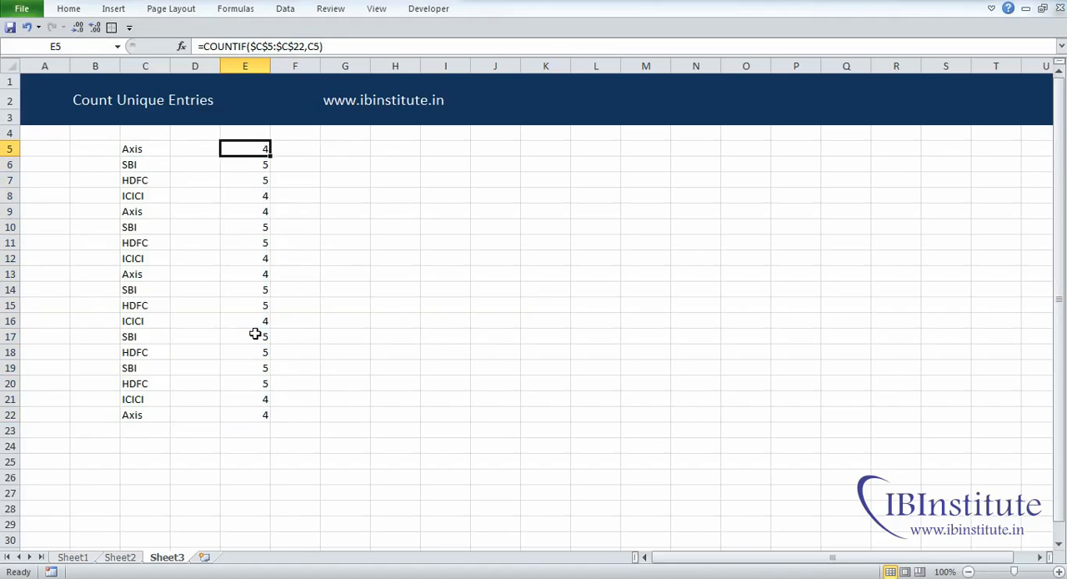
key("F2")
key("Left")
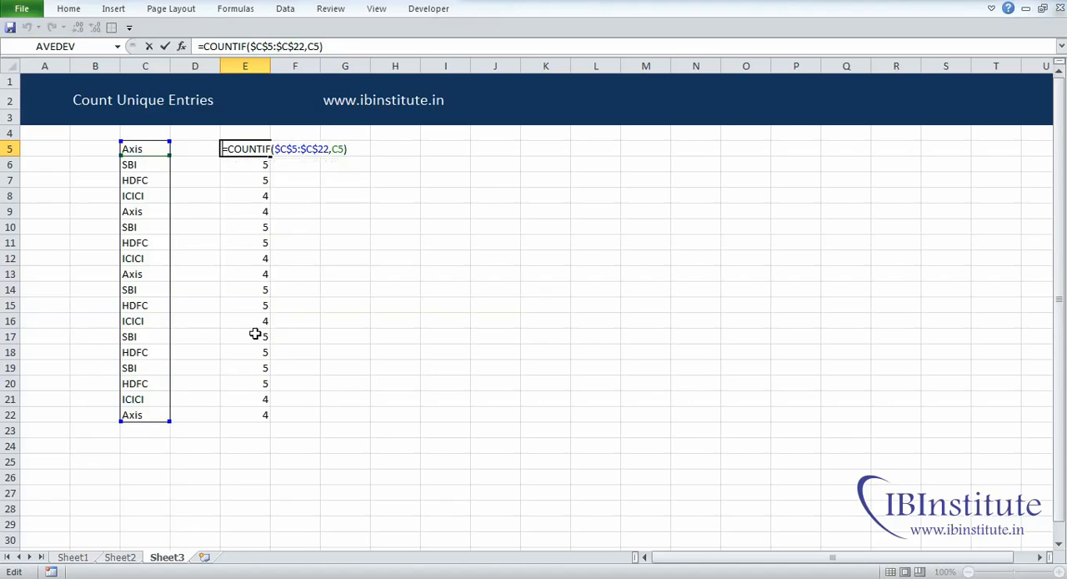
type("1/")
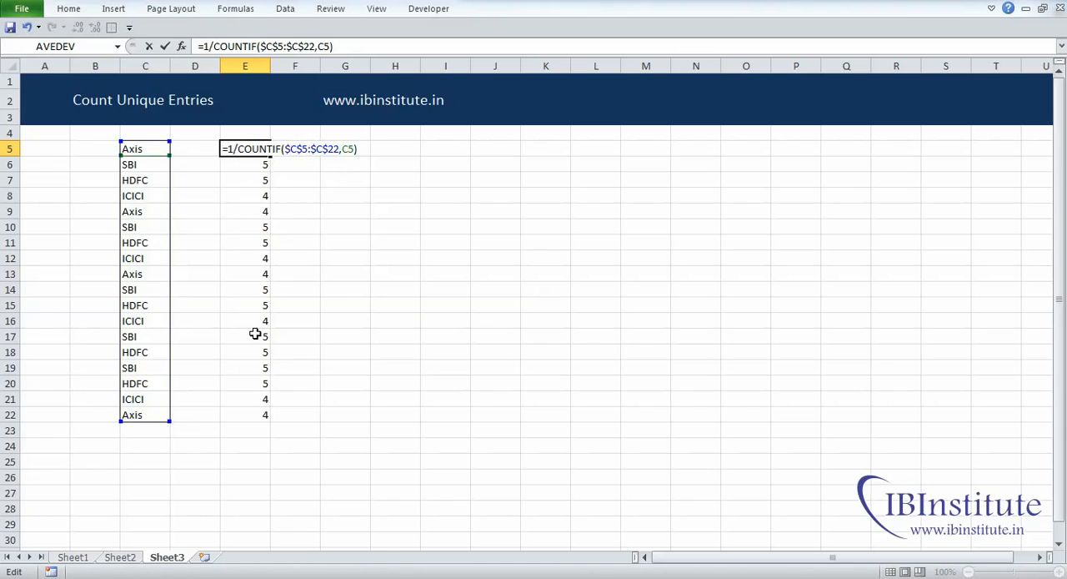
key("Return")
key("Up")
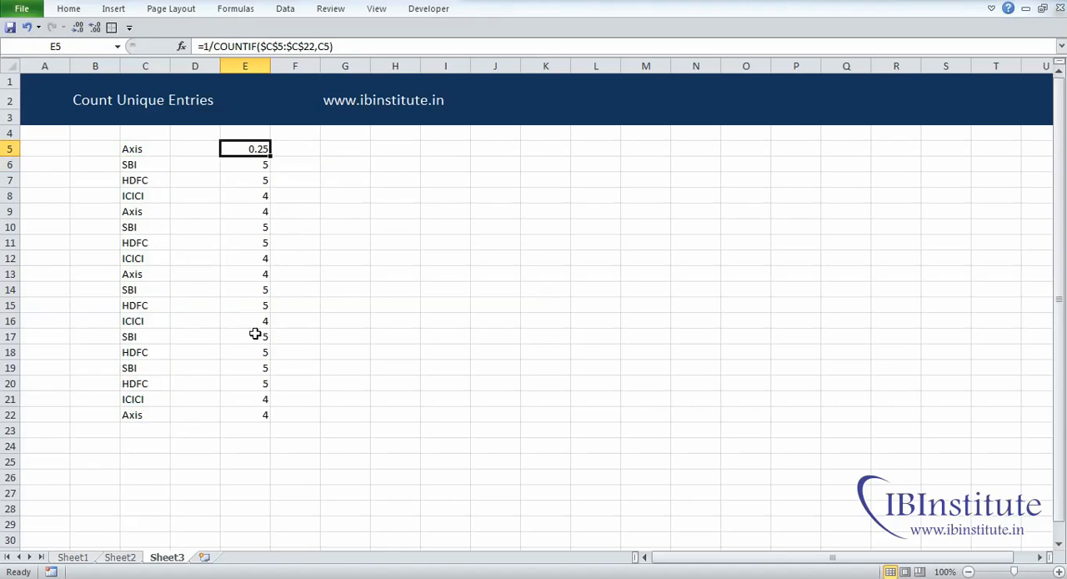
Step: Copy the reciprocal COUNTIF formula from E5 down to E6:E22
key("ctrl+c")
key("Down")
key("ctrl+shift+Down")
key("ctrl+v")
key("Escape")
left_click(345, 195)
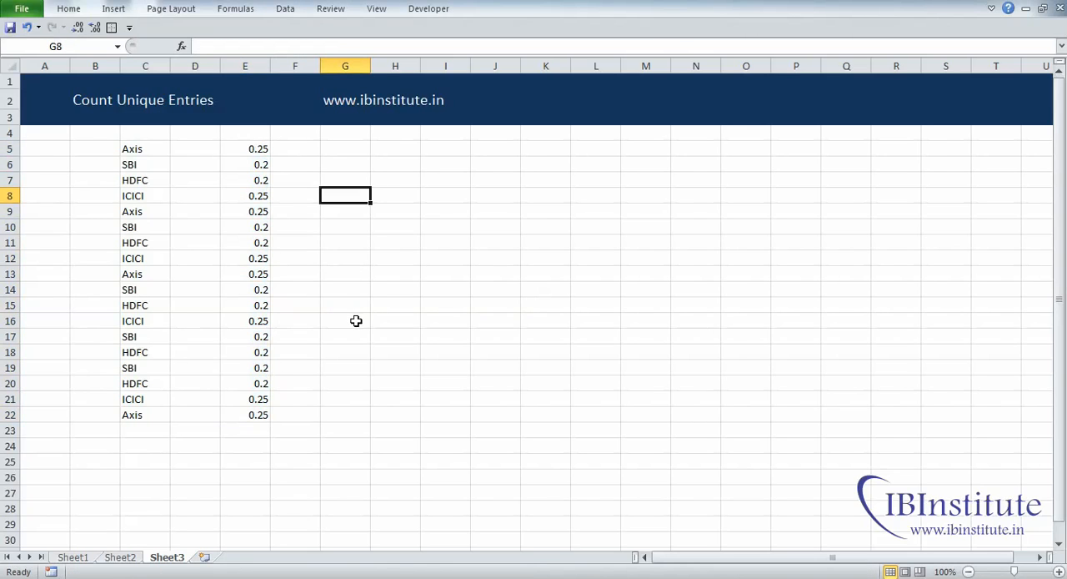
Step: Examine the reciprocal values in E5:E7 against the matching Axis, SBI and HDFC entries in column C
left_click_drag(253, 167, 252, 381)
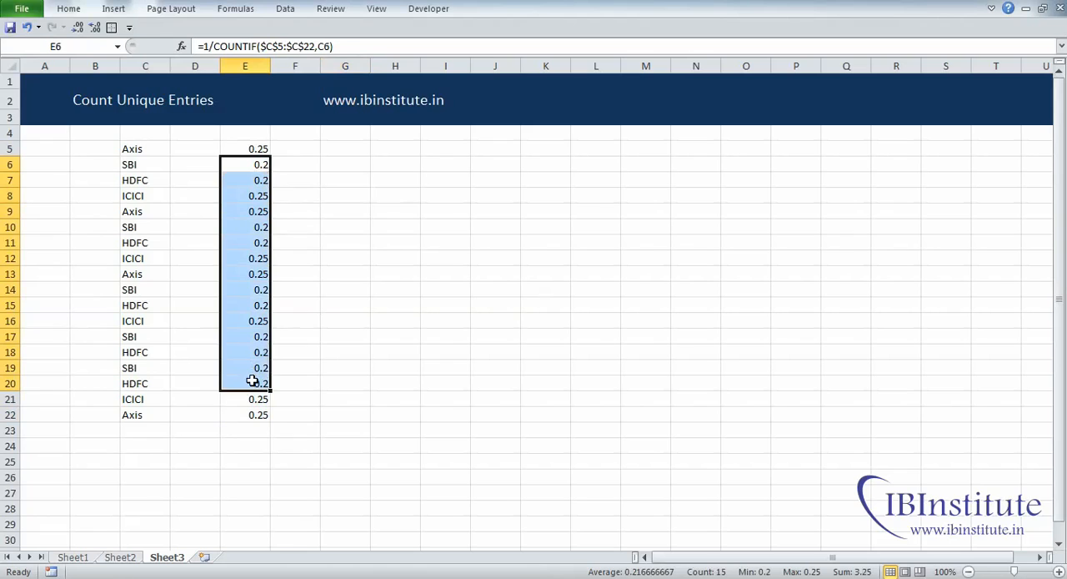
left_click(324, 334)
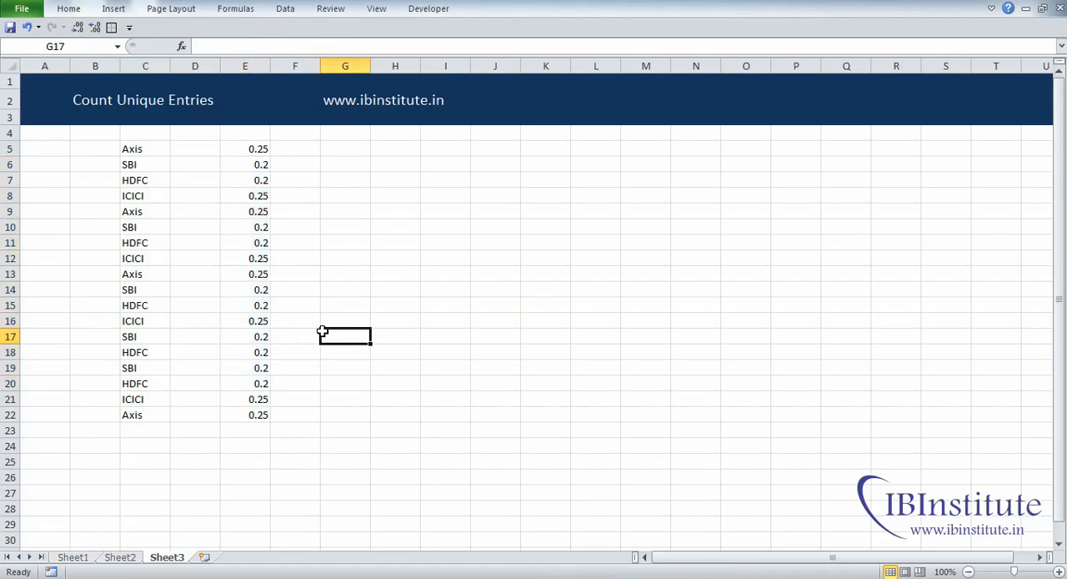
left_click(252, 149)
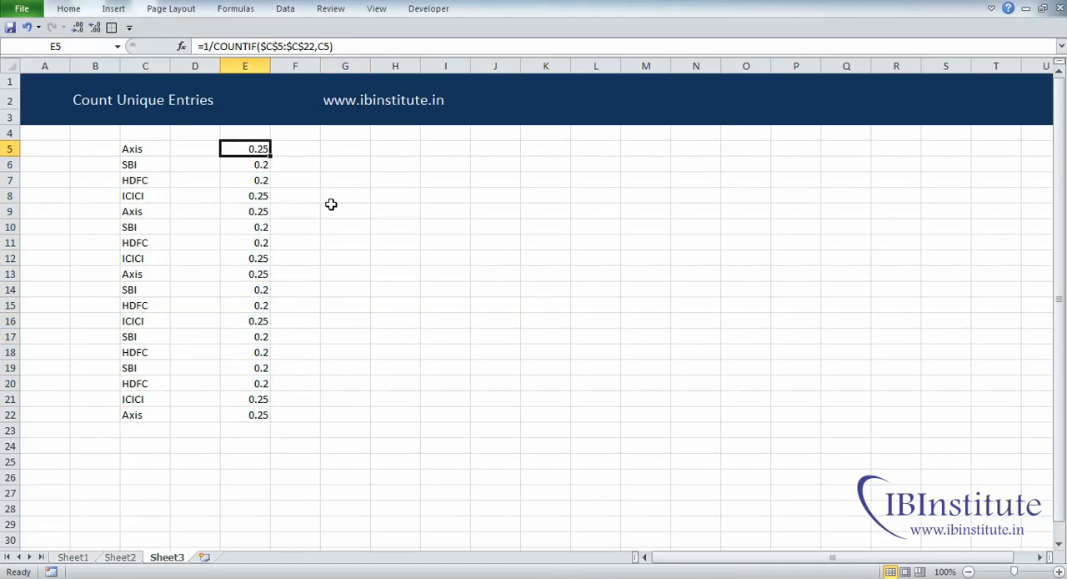
left_click(151, 148)
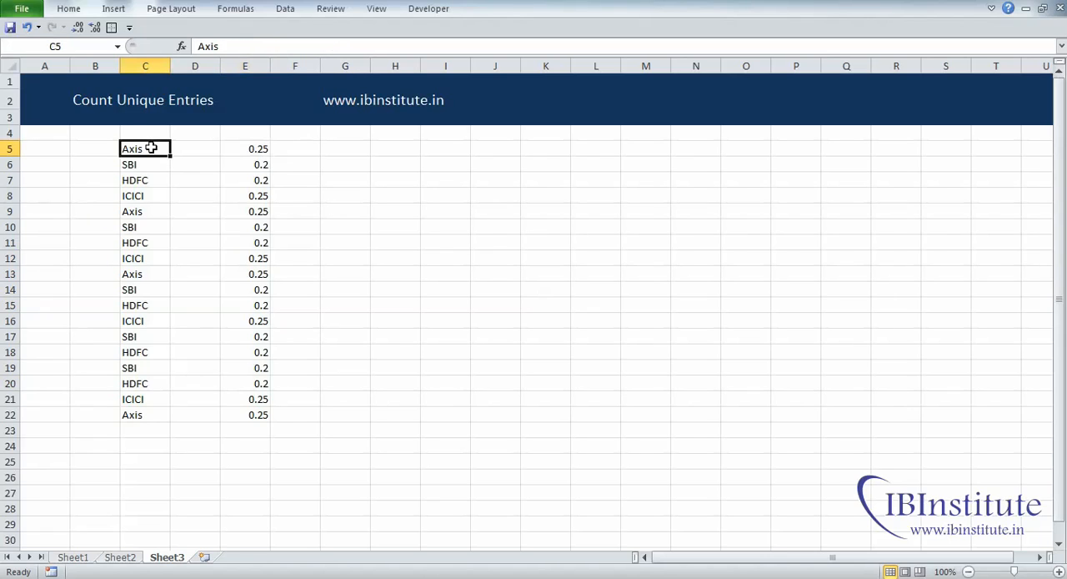
left_click(240, 150)
left_click(157, 150)
left_click_drag(157, 149, 150, 406)
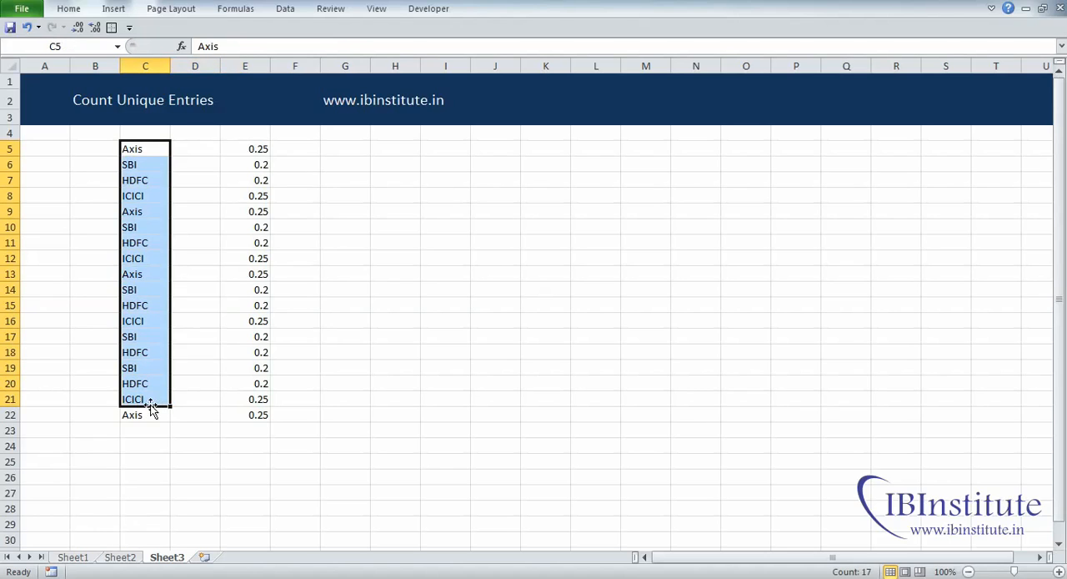
left_click(256, 165)
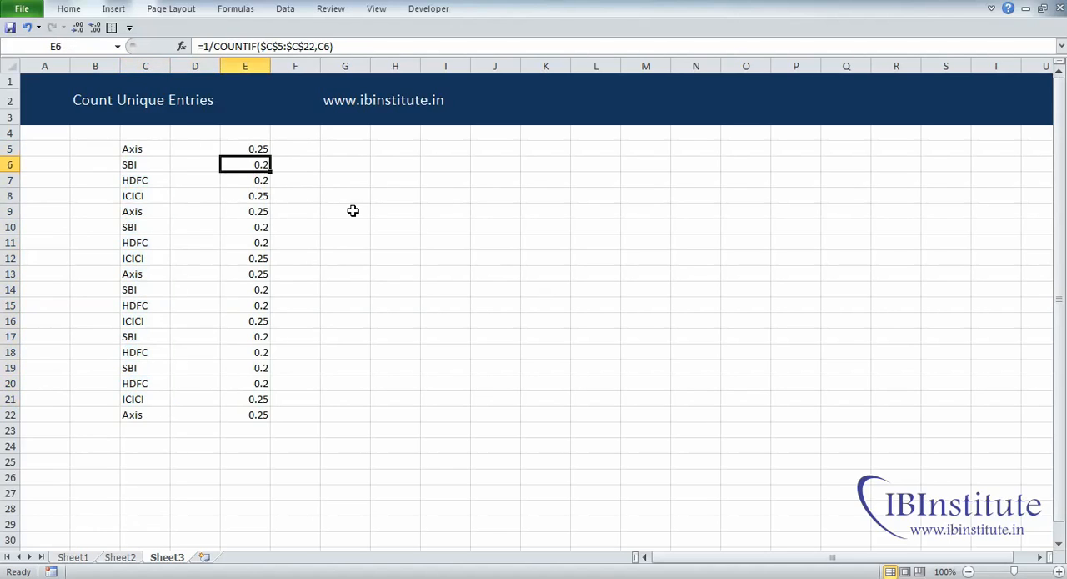
left_click(136, 166)
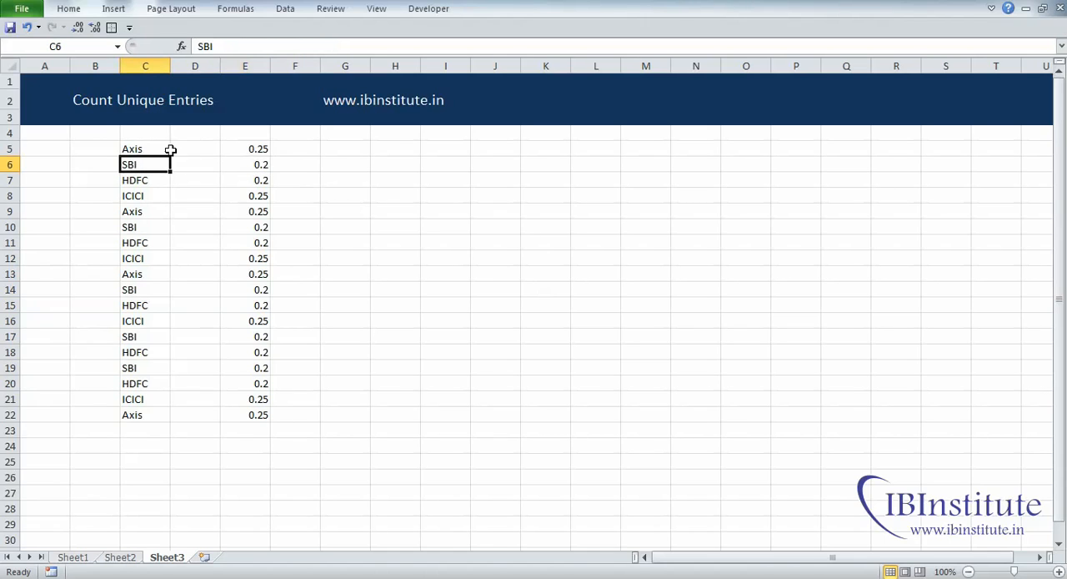
left_click_drag(157, 148, 158, 414)
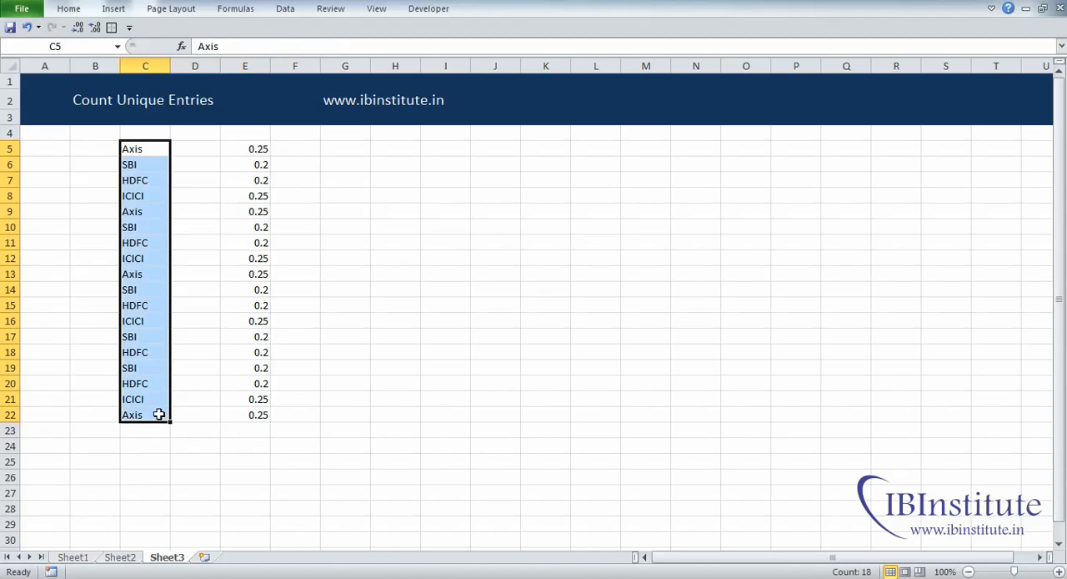
left_click(245, 182)
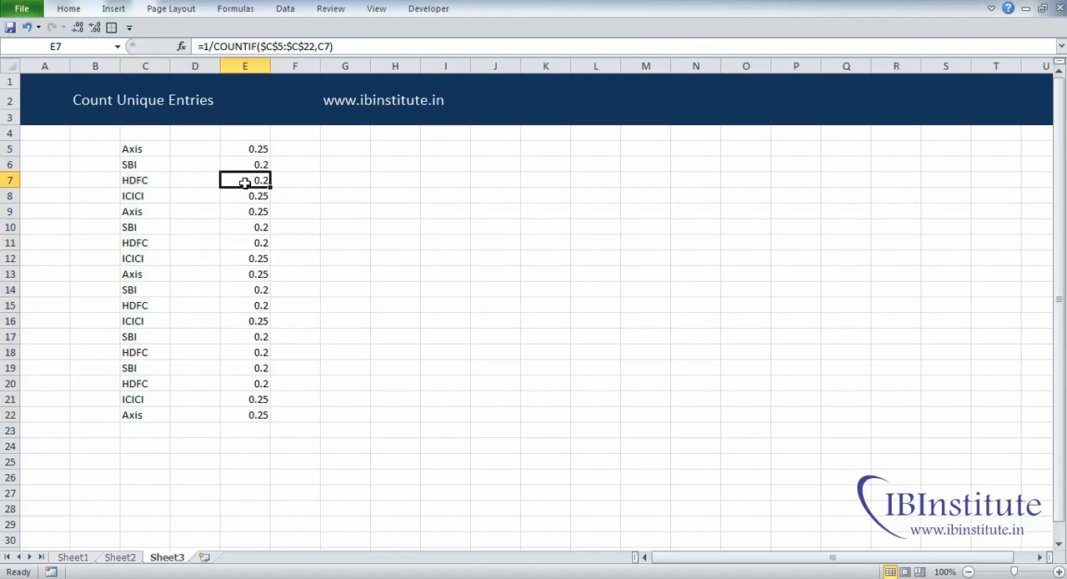
left_click(151, 183)
left_click_drag(155, 150, 164, 369)
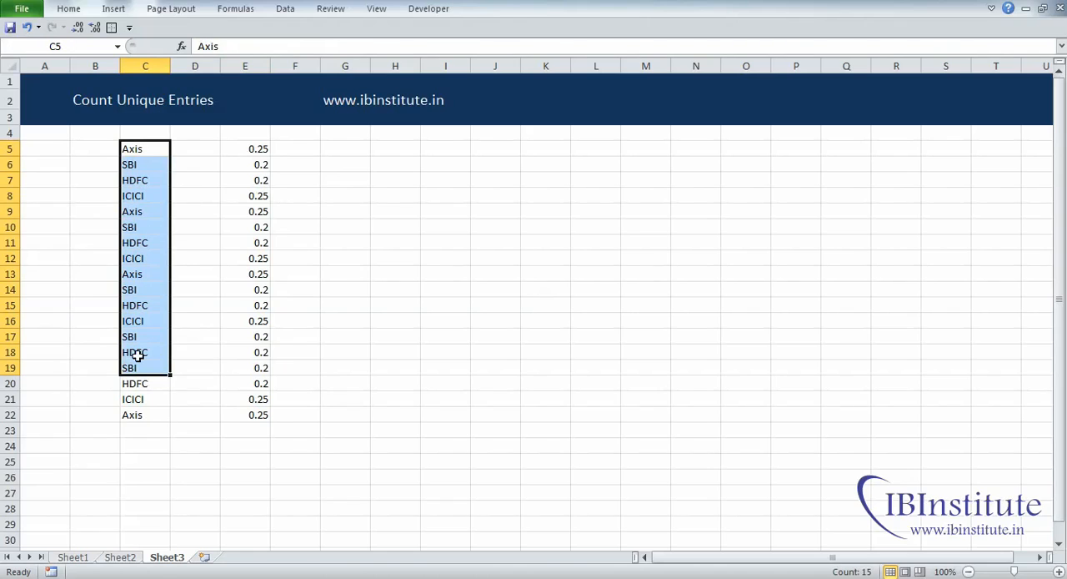
Step: Check the reciprocal values in column E for every repeated Axis and SBI row
key("Right")
key("Right")
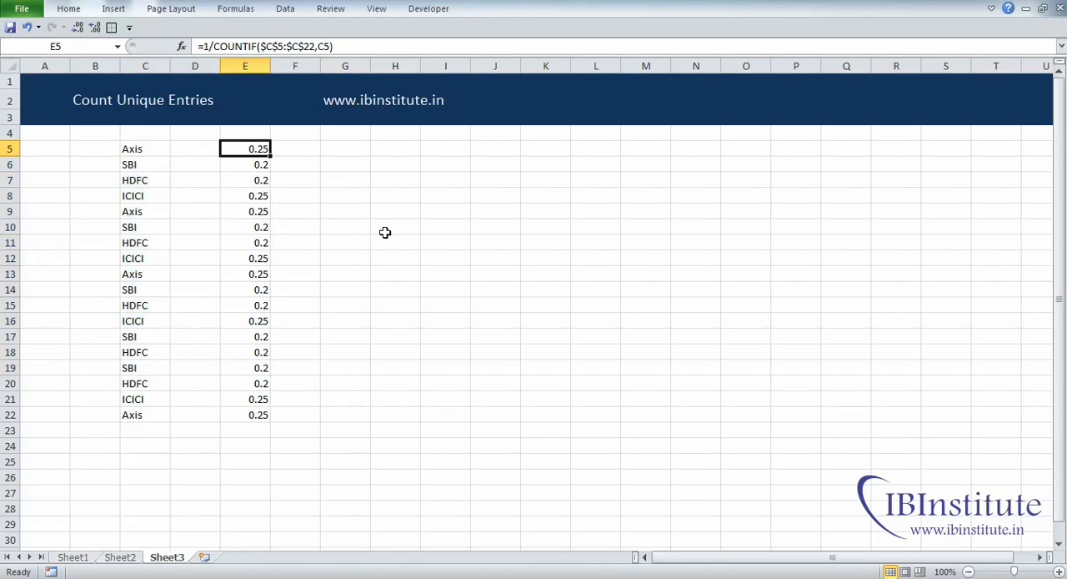
left_click(256, 215)
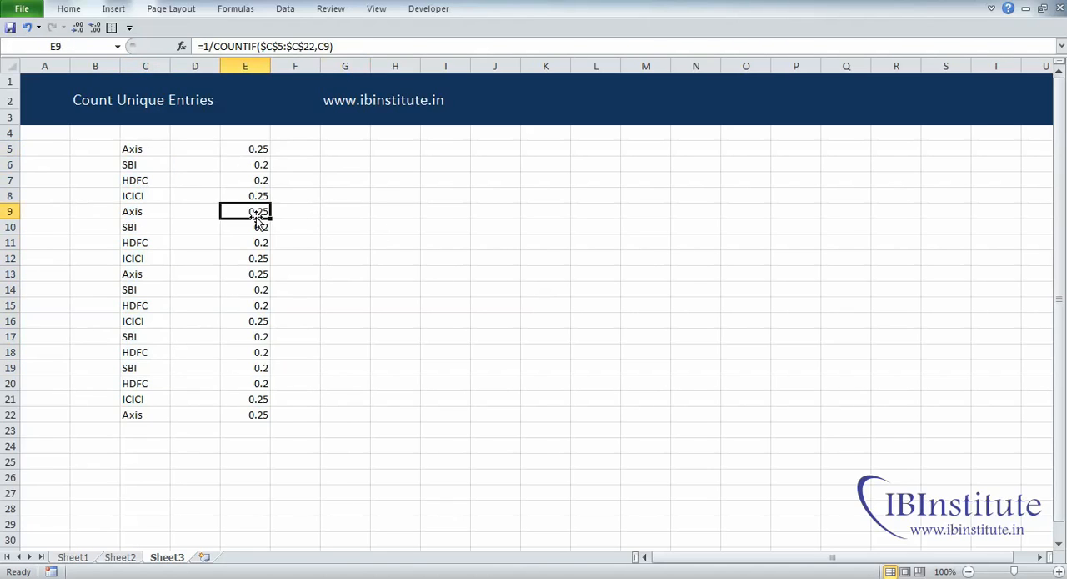
left_click(256, 274)
left_click(261, 415)
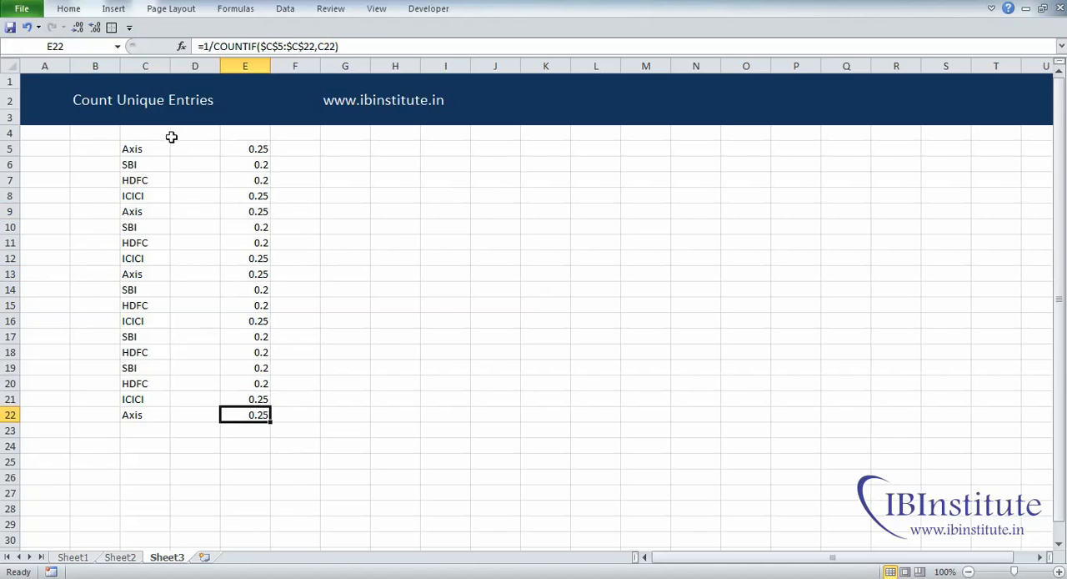
left_click(239, 165)
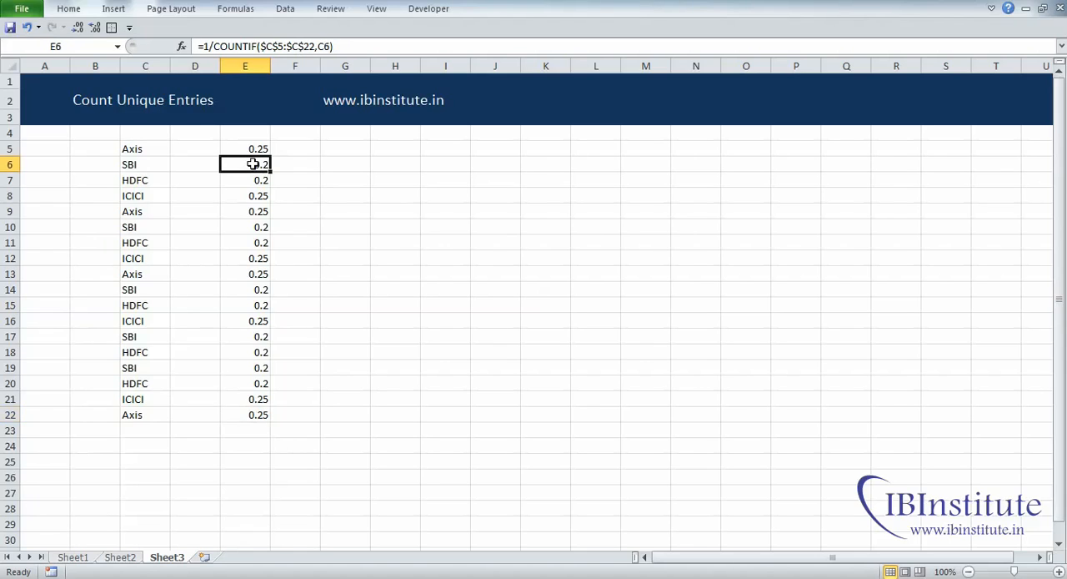
left_click(260, 228)
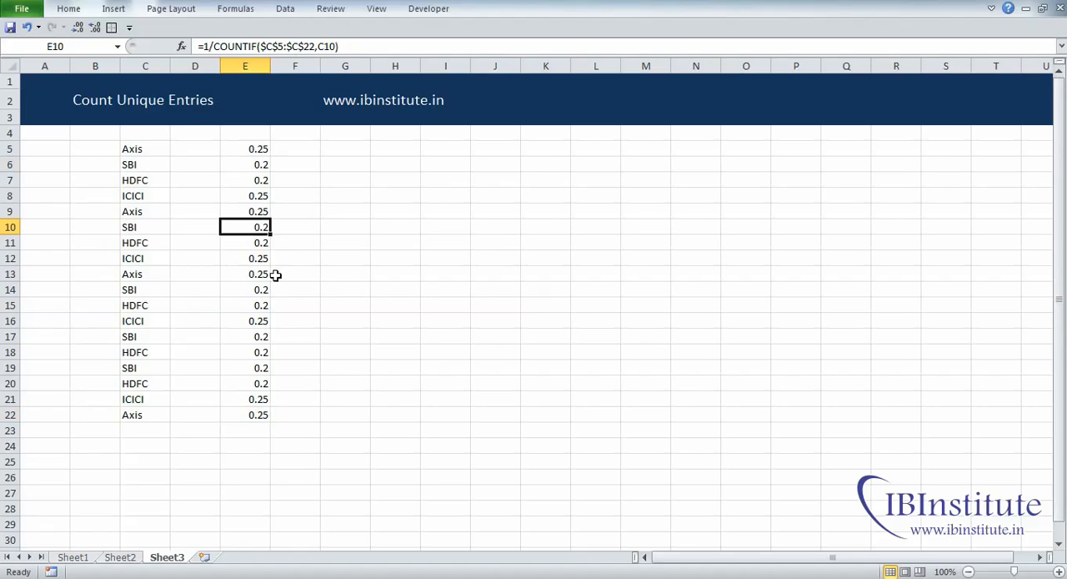
left_click(258, 288)
left_click(258, 335)
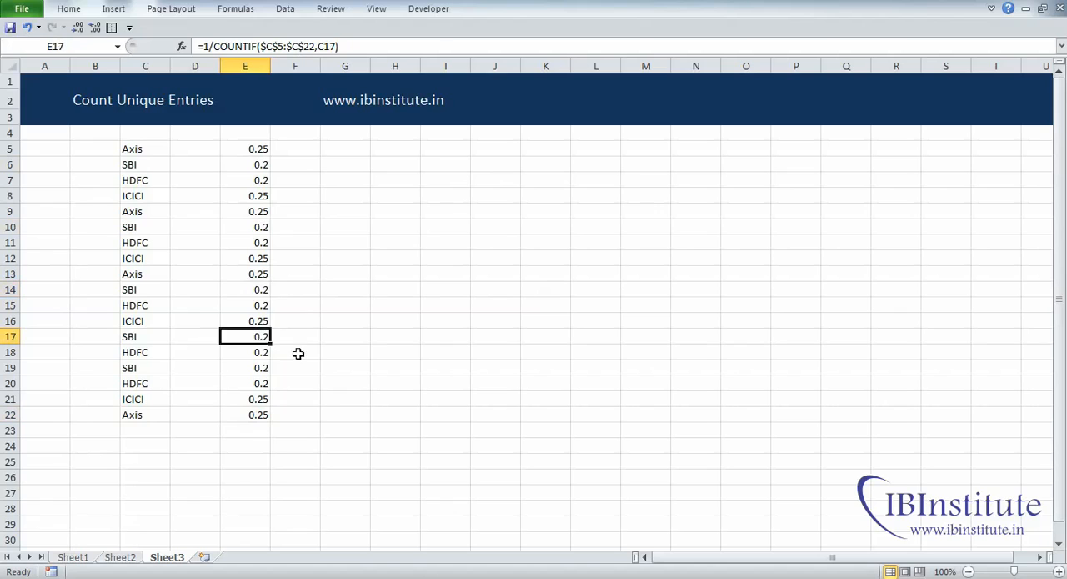
left_click(259, 369)
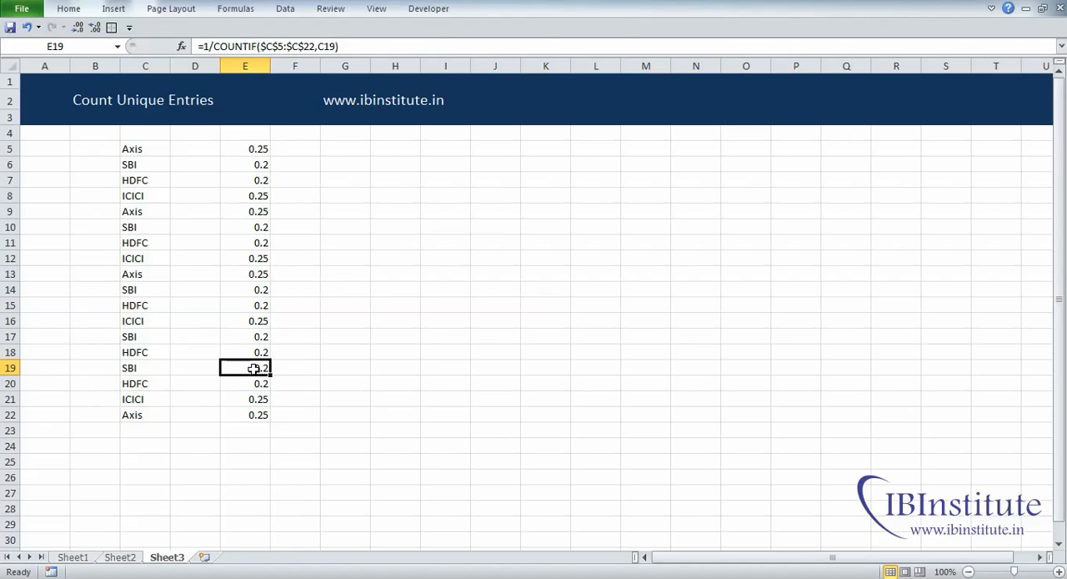
Step: Total the reciprocals in G10 with =SUM(E5:E22)
left_click_drag(258, 151, 261, 421)
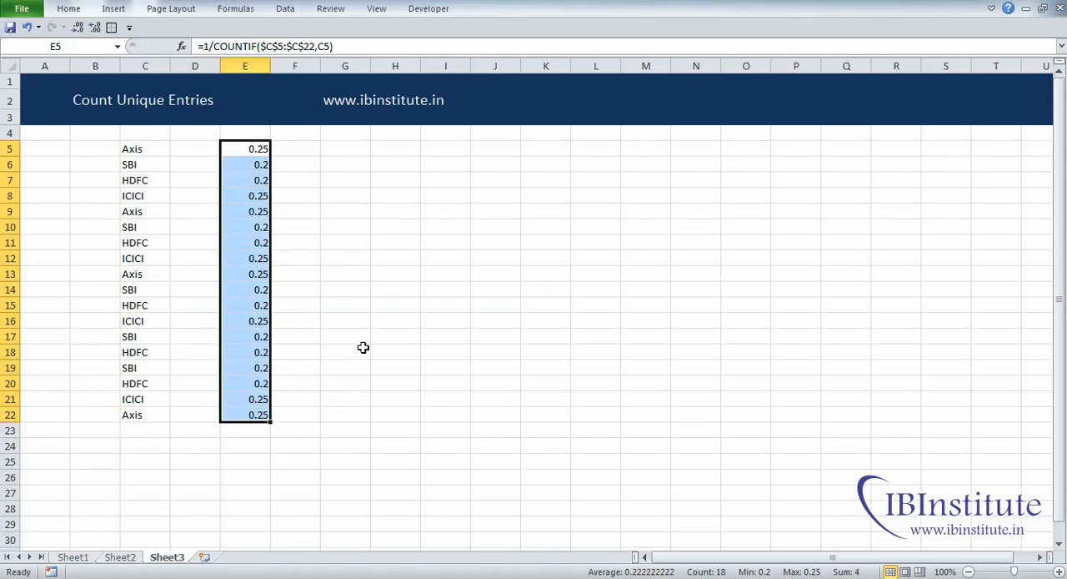
left_click(350, 223)
type("=sum")
key("Tab")
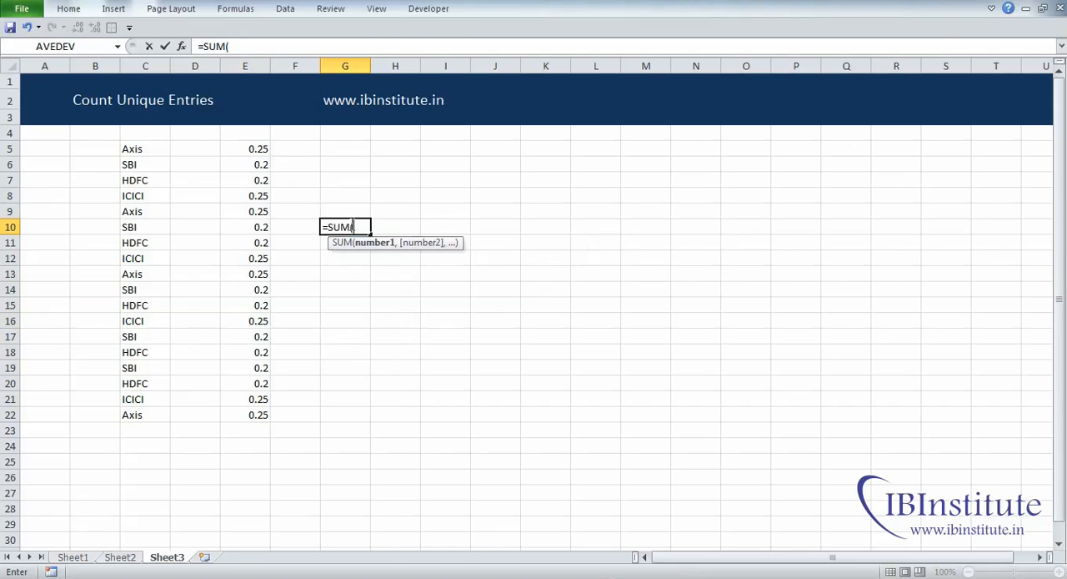
key("Left")
key("Left")
key("ctrl+Up")
key("ctrl+shift+Down")
type(")")
key("Return")
left_click(368, 292)
left_click(358, 228)
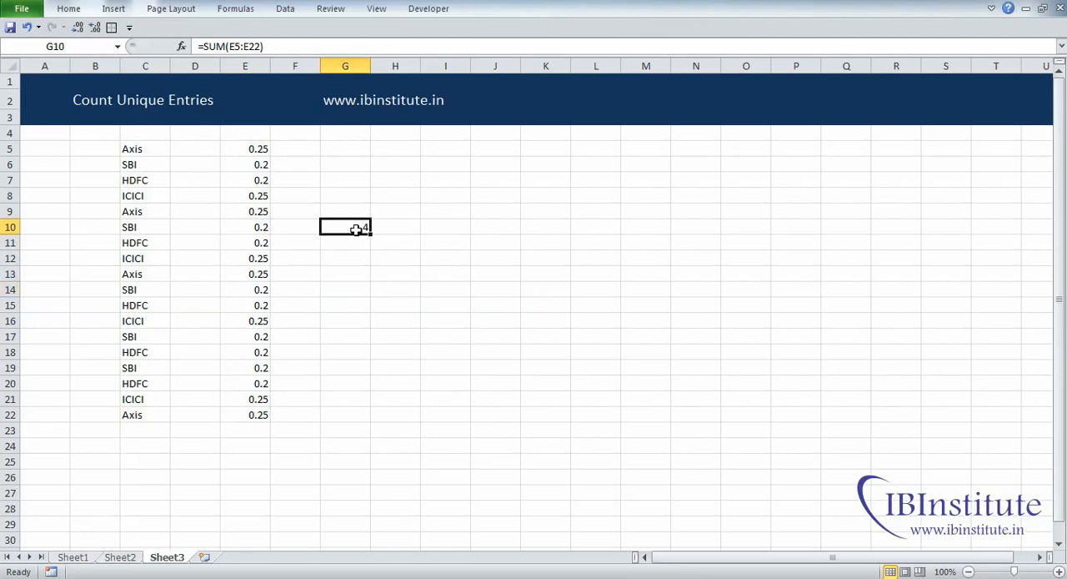
Step: Move the SUM formula from G10 to G7 and review the helper range E5:G22
left_click_drag(139, 150, 129, 413)
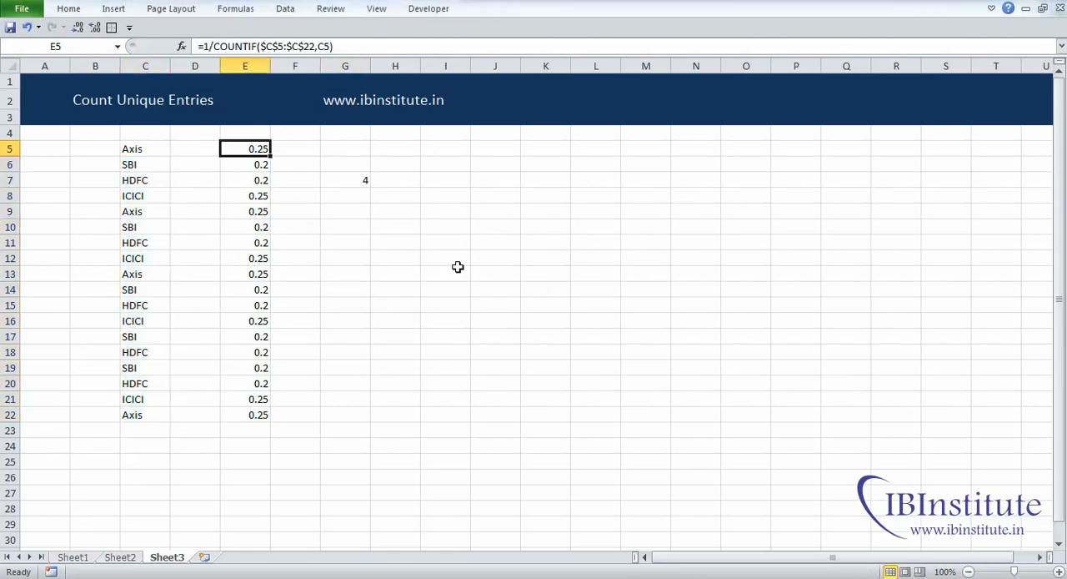
key("ctrl+shift+Down")
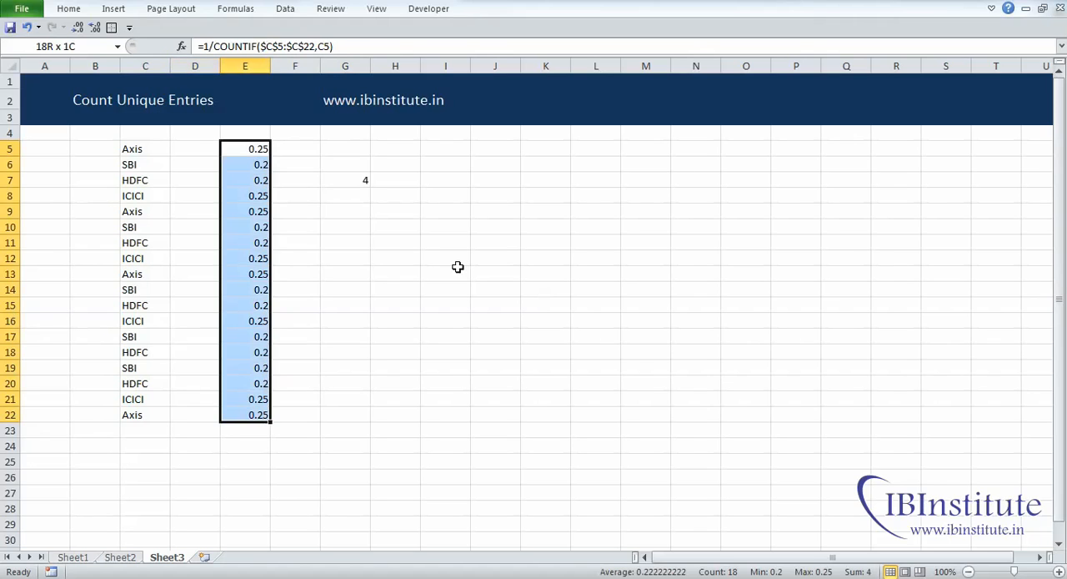
key("shift+Right")
key("shift+Right")
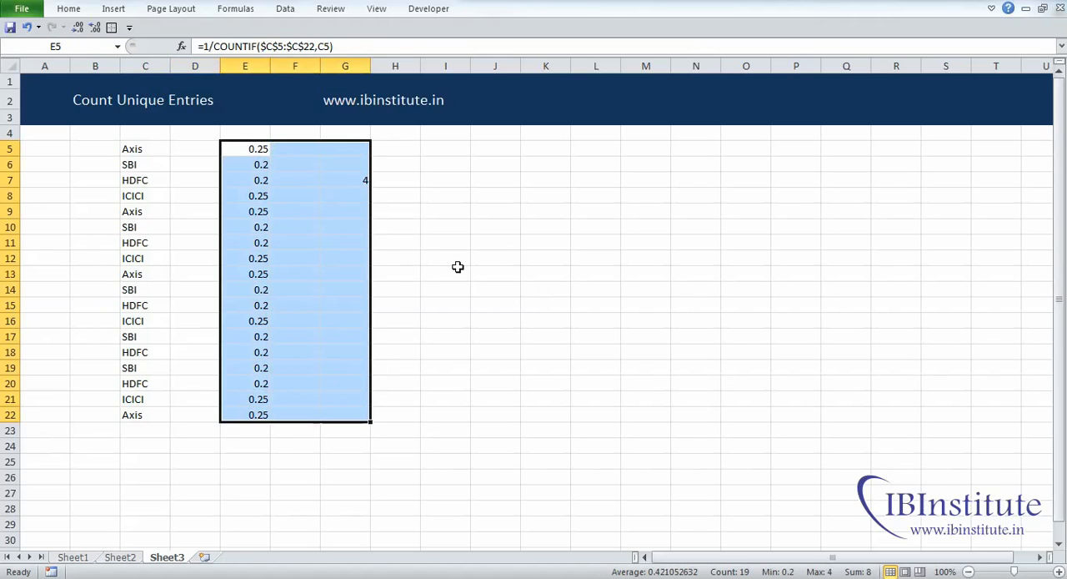
key("Down")
key("Up")
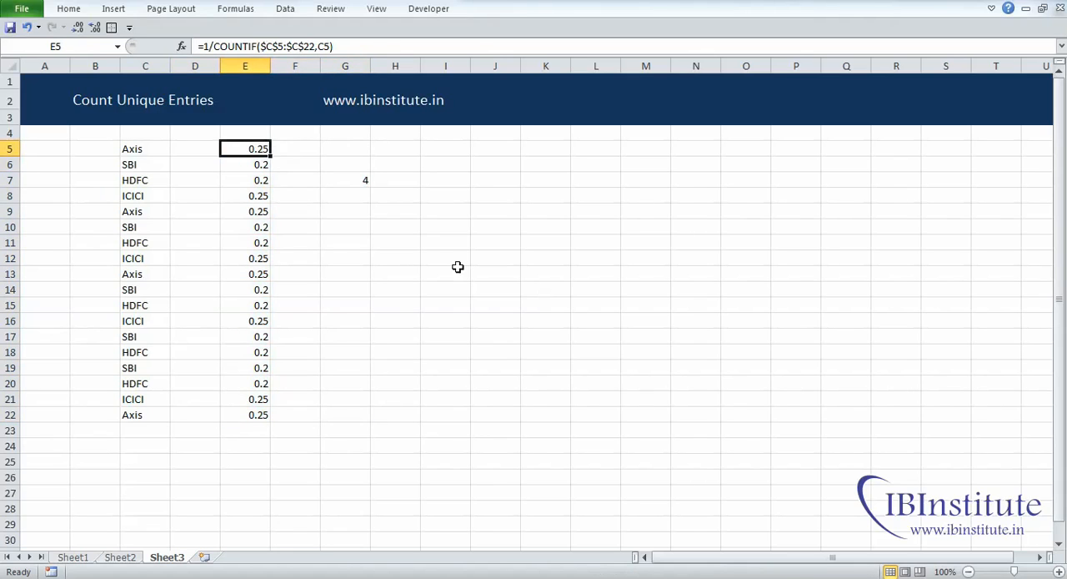
Step: Begin a single-cell formula in G10 with =SUM(1/COUNTIF(
key("Down")
key("Down")
key("Down")
key("Down")
key("Right")
key("Right")
key("Down")
type("=sum")
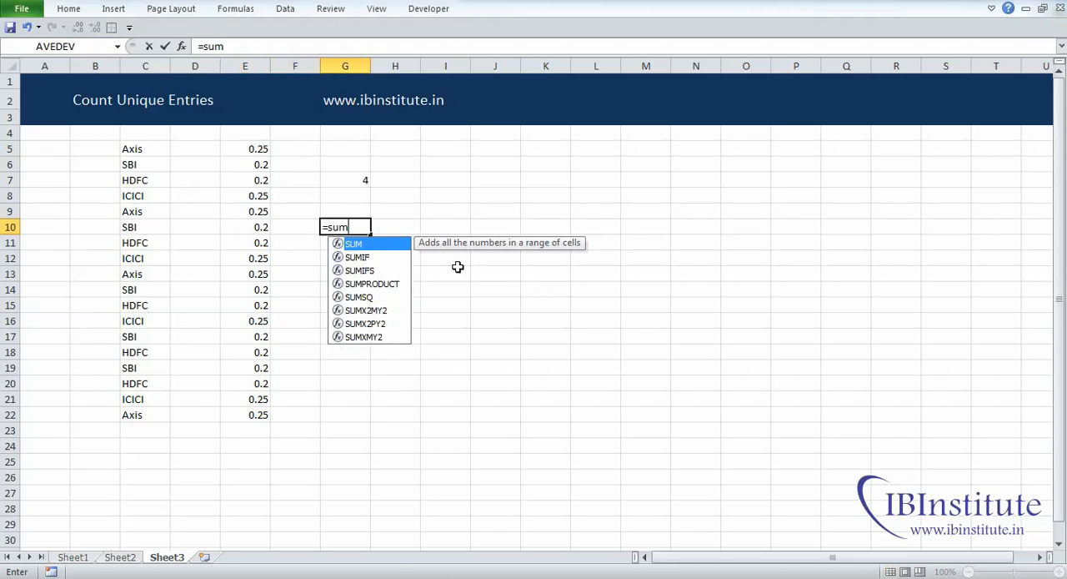
key("Tab")
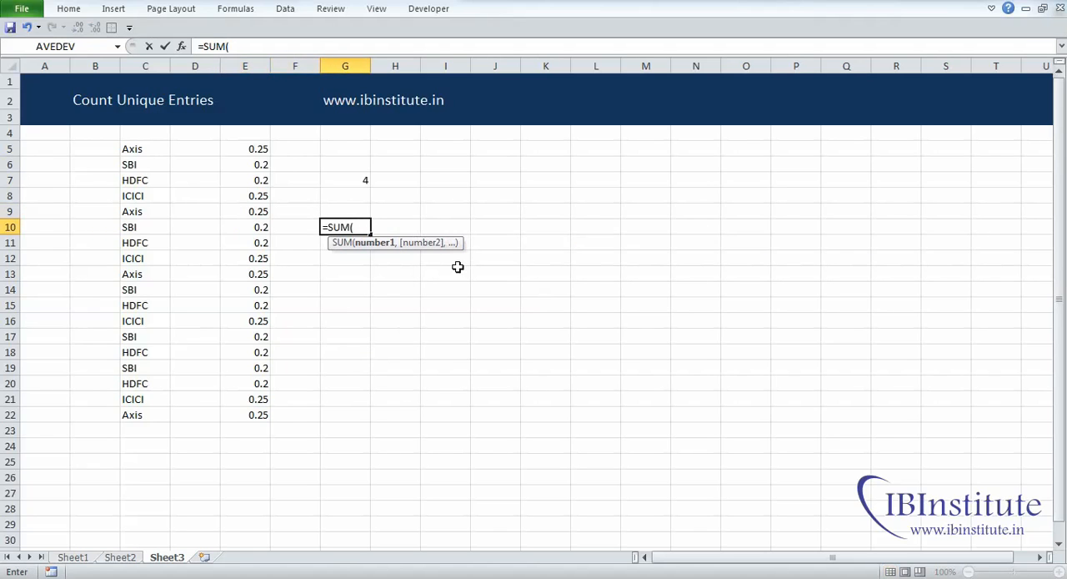
type("1/coun")
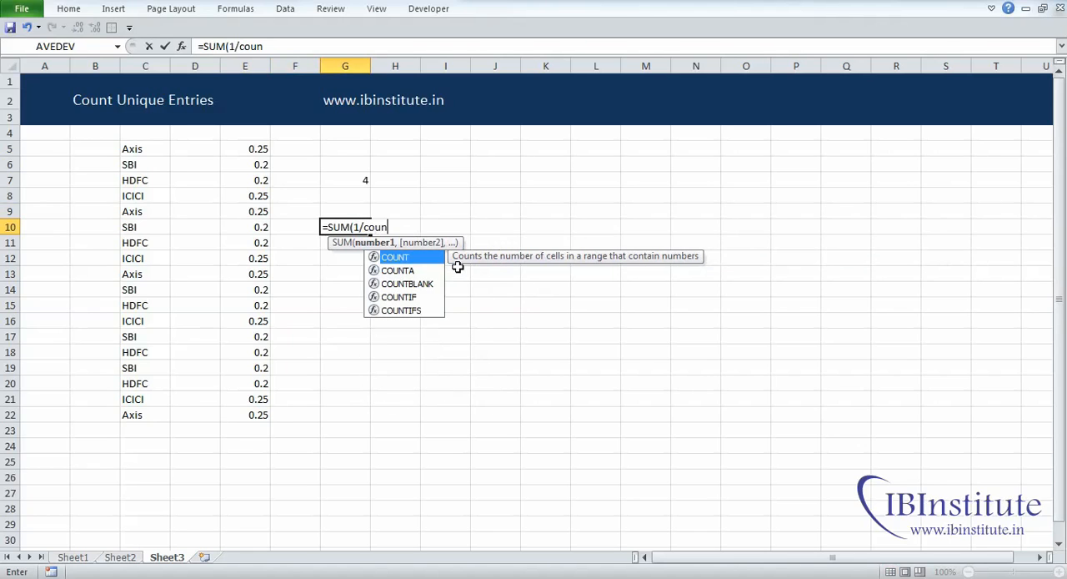
key("Down")
key("Down")
key("Down")
key("Tab")
Step: Complete the G10 formula with C5:C22 as both range and criteria, and enter =SUM(1/COUNTIF(C5:C22,C5:C22)) as an array formula
key("Left")
key("Left")
key("Left")
key("Left")
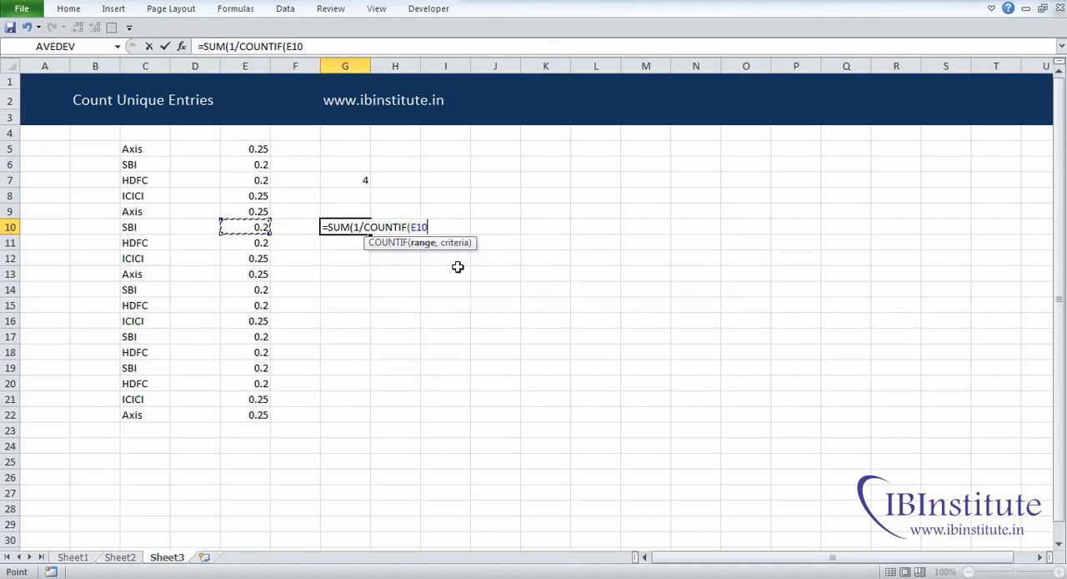
key("ctrl+Up")
key("ctrl+shift+Down")
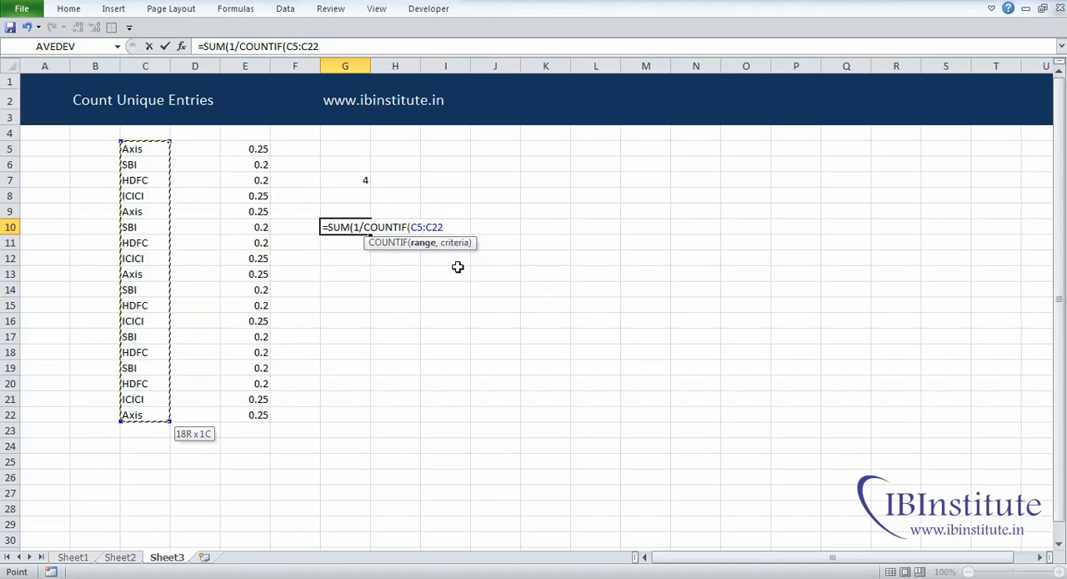
type(",")
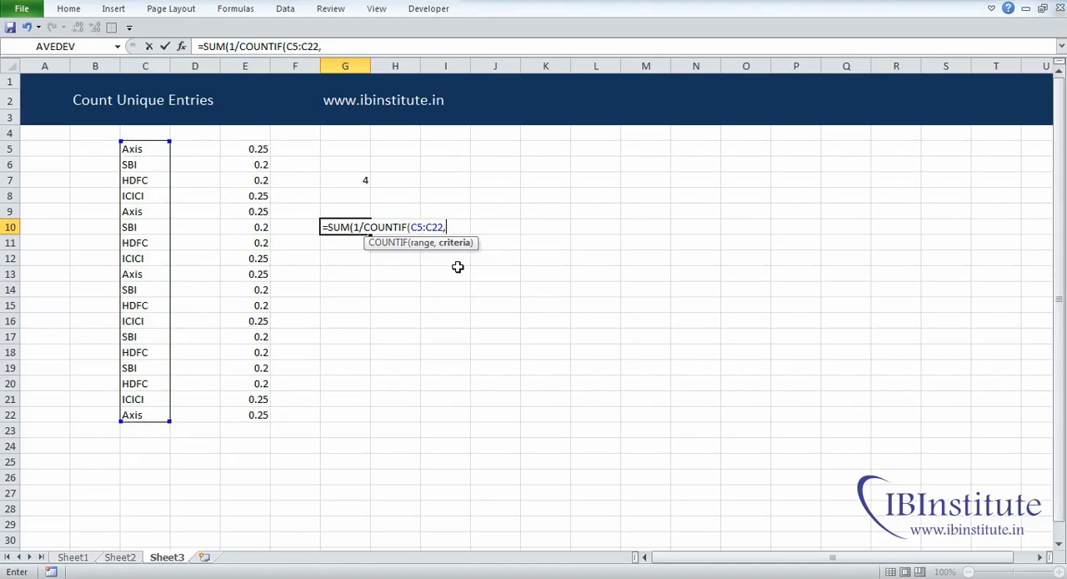
left_click(154, 153)
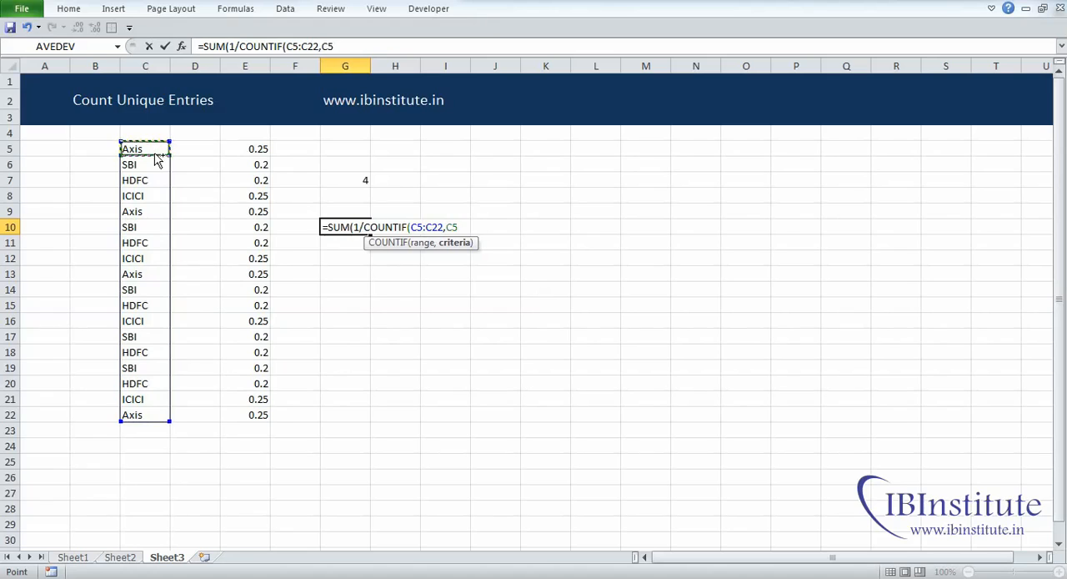
key("ctrl+shift+Down")
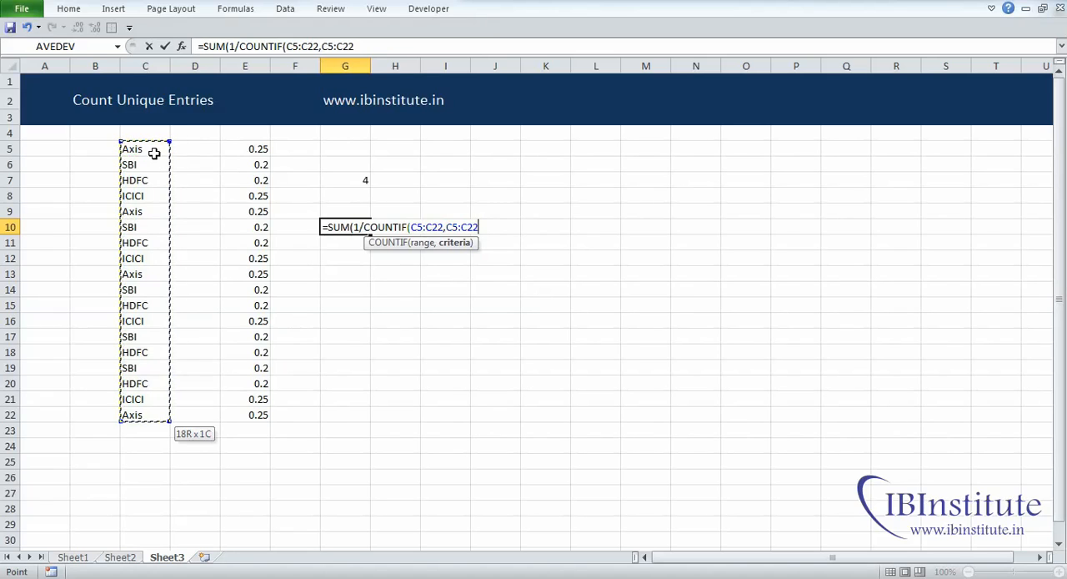
type("))")
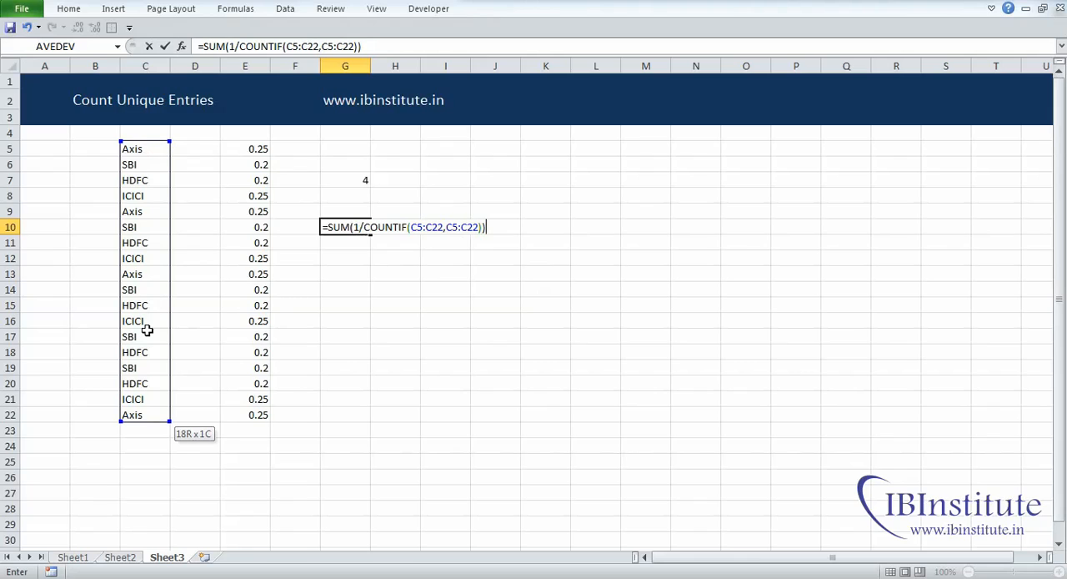
key("ctrl+shift+Return")
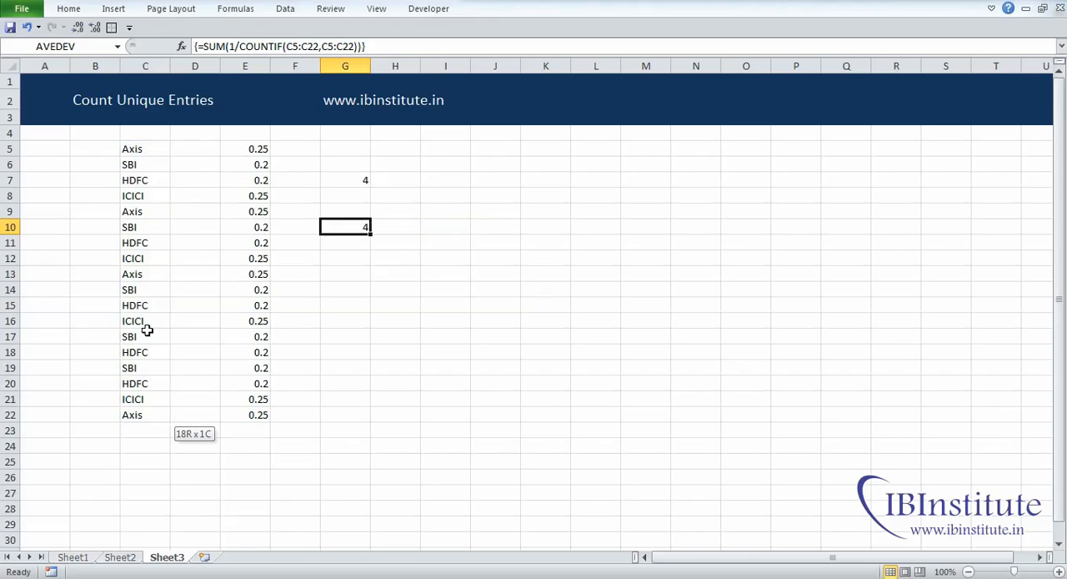